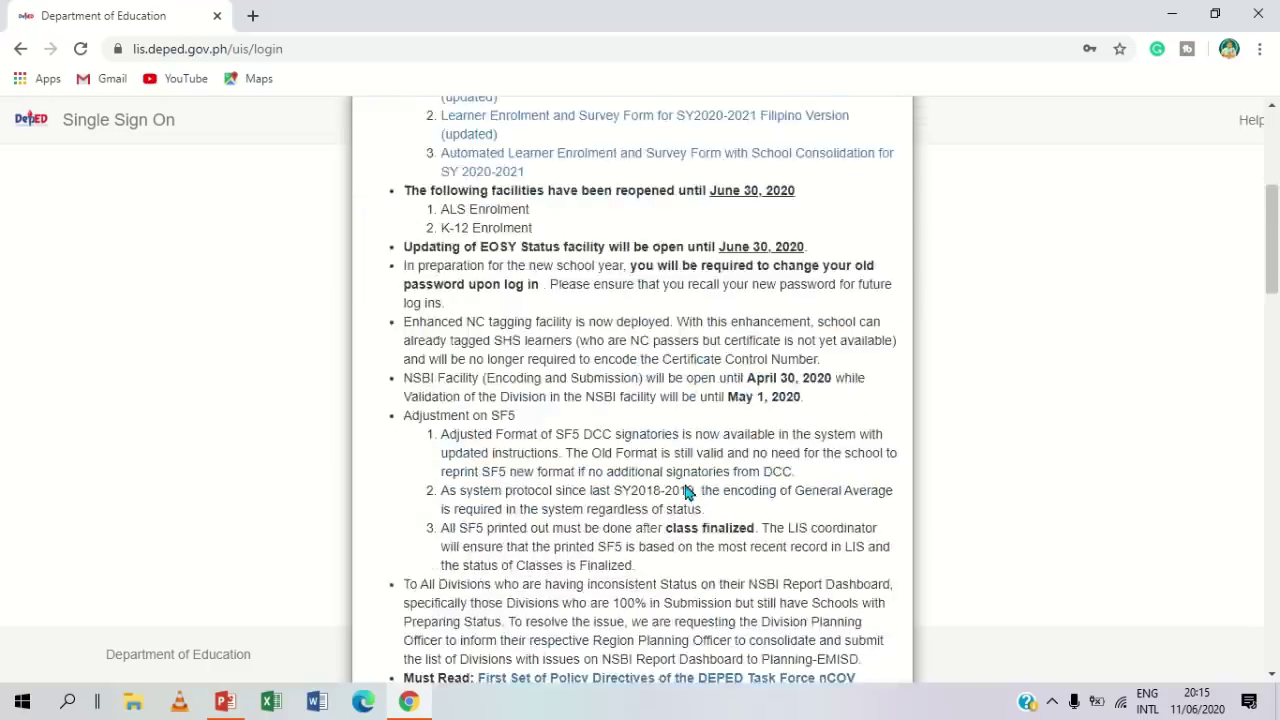
# Dismiss the login page advisory, sign in with the prefilled account, and dismiss the announcements on the dashboard
pyautogui.scroll(-9, 686, 492)
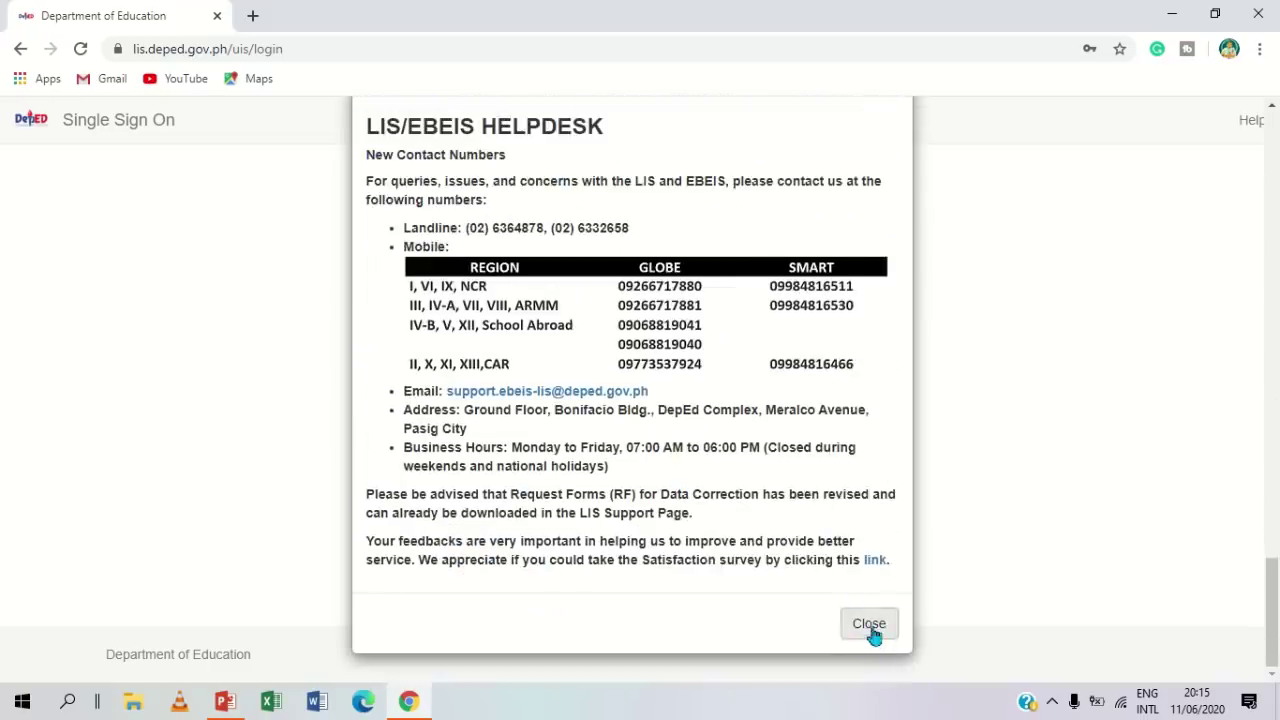
pyautogui.click(872, 630)
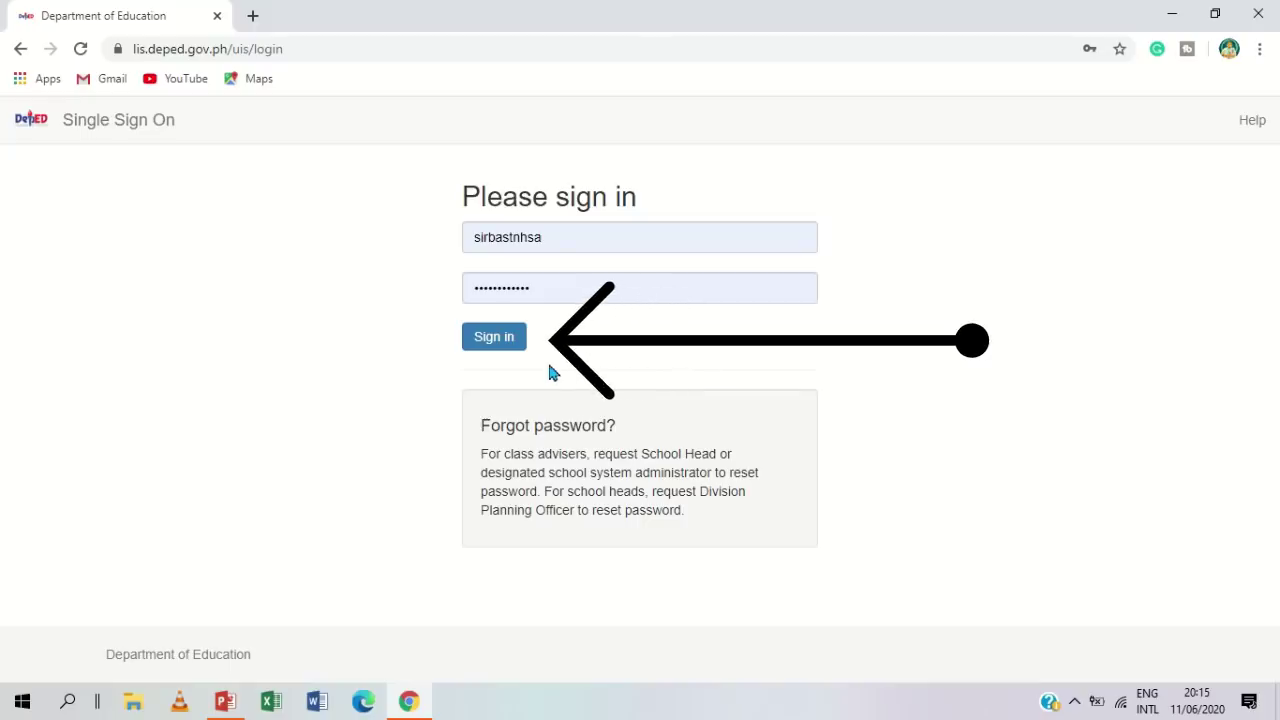
pyautogui.click(509, 349)
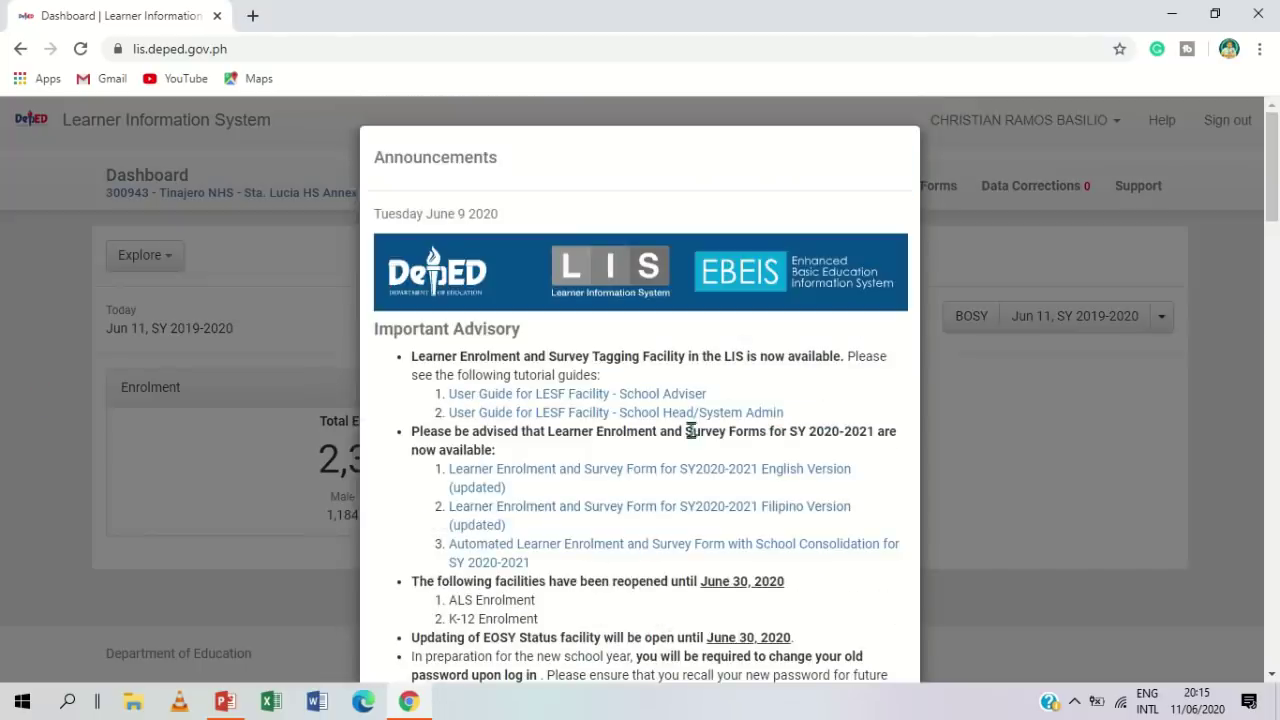
pyautogui.click(1072, 492)
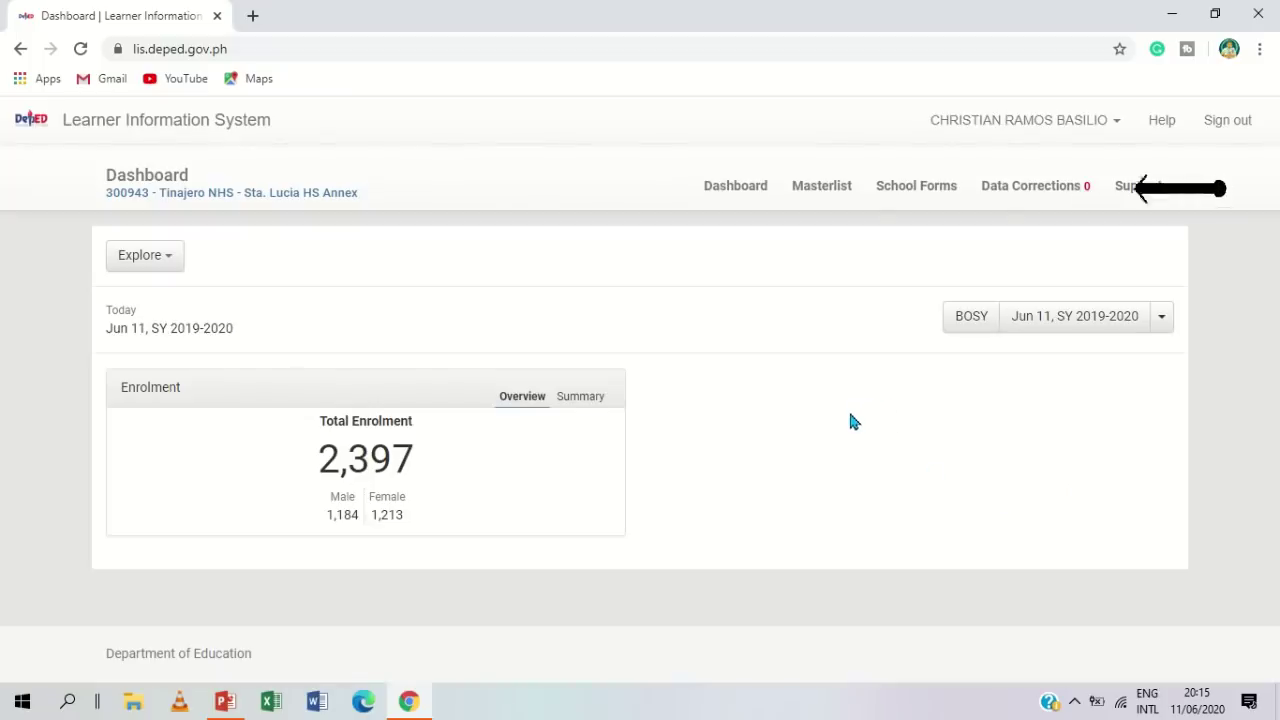
# Show the Grade 7 - Courteous masterlist for LESF, filtered to learners not tagged as LESF
pyautogui.click(813, 191)
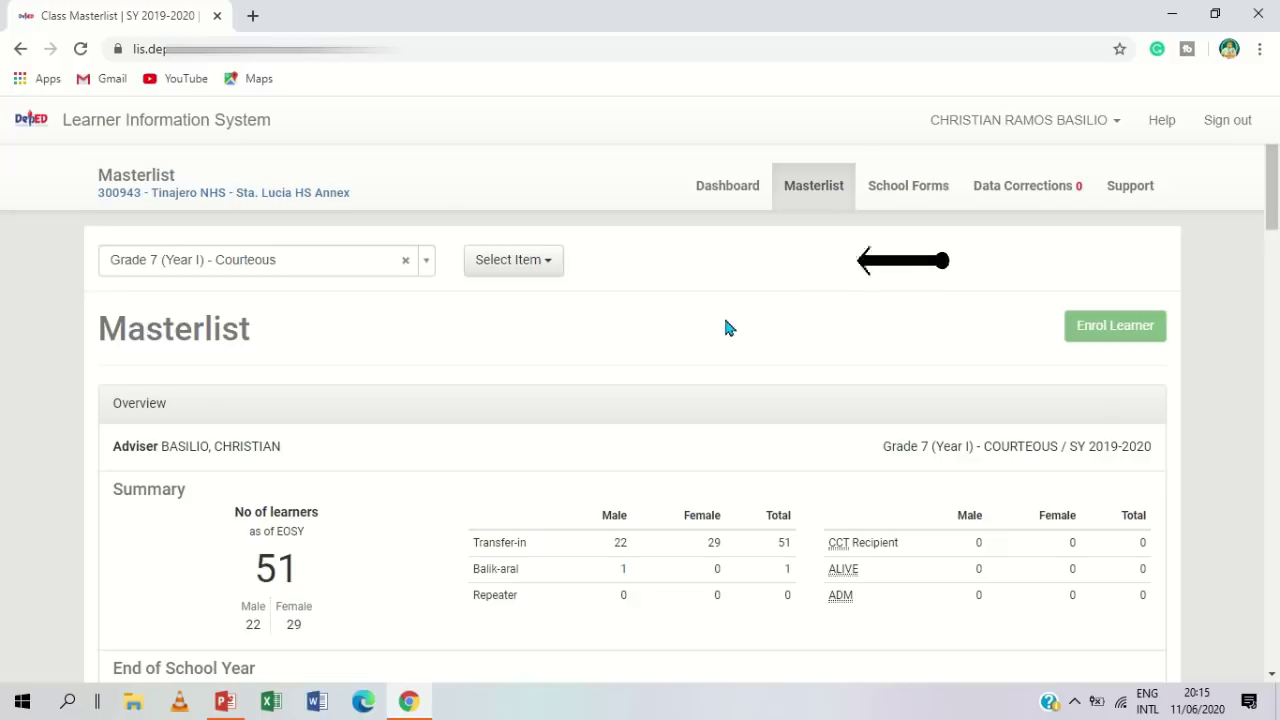
pyautogui.click(553, 264)
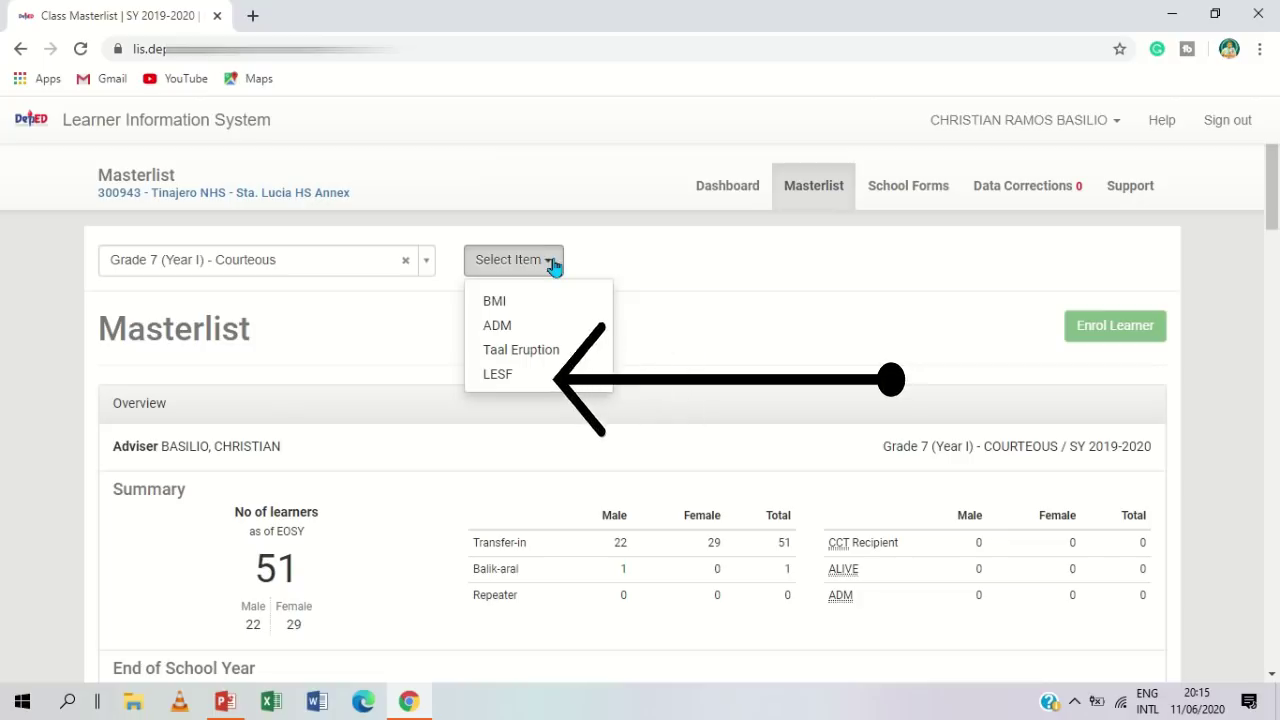
pyautogui.click(517, 378)
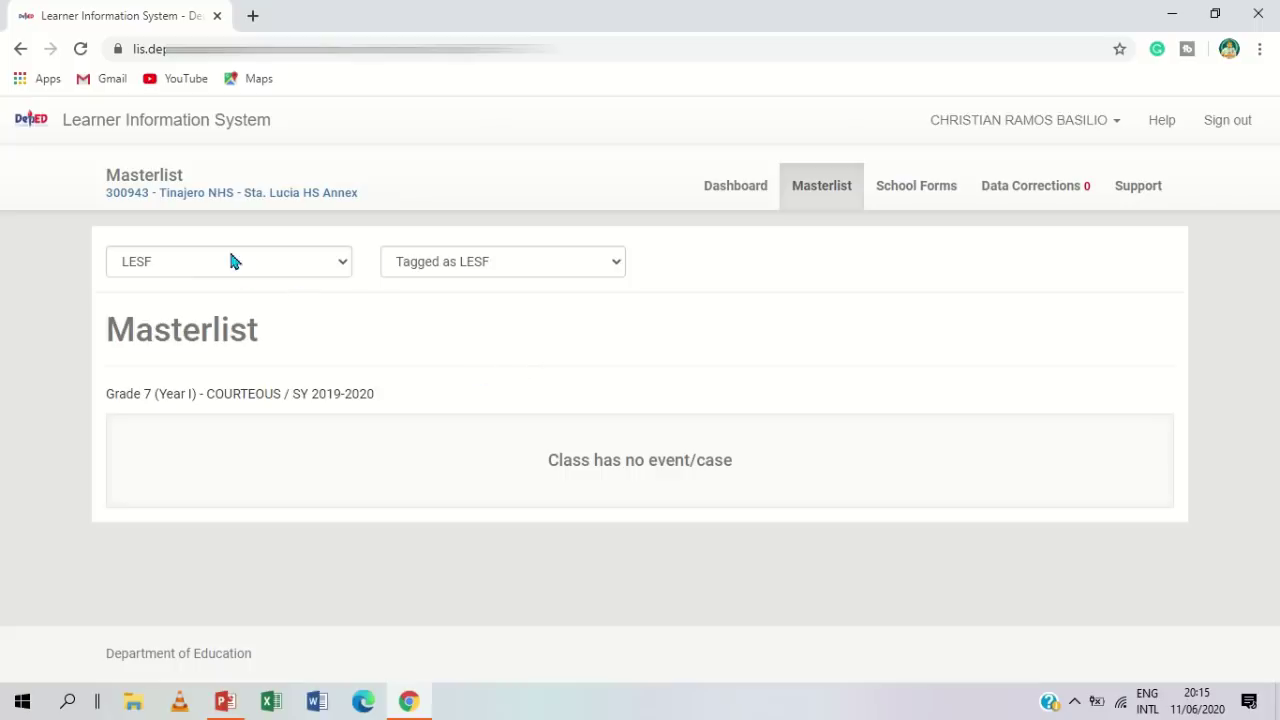
pyautogui.click(571, 262)
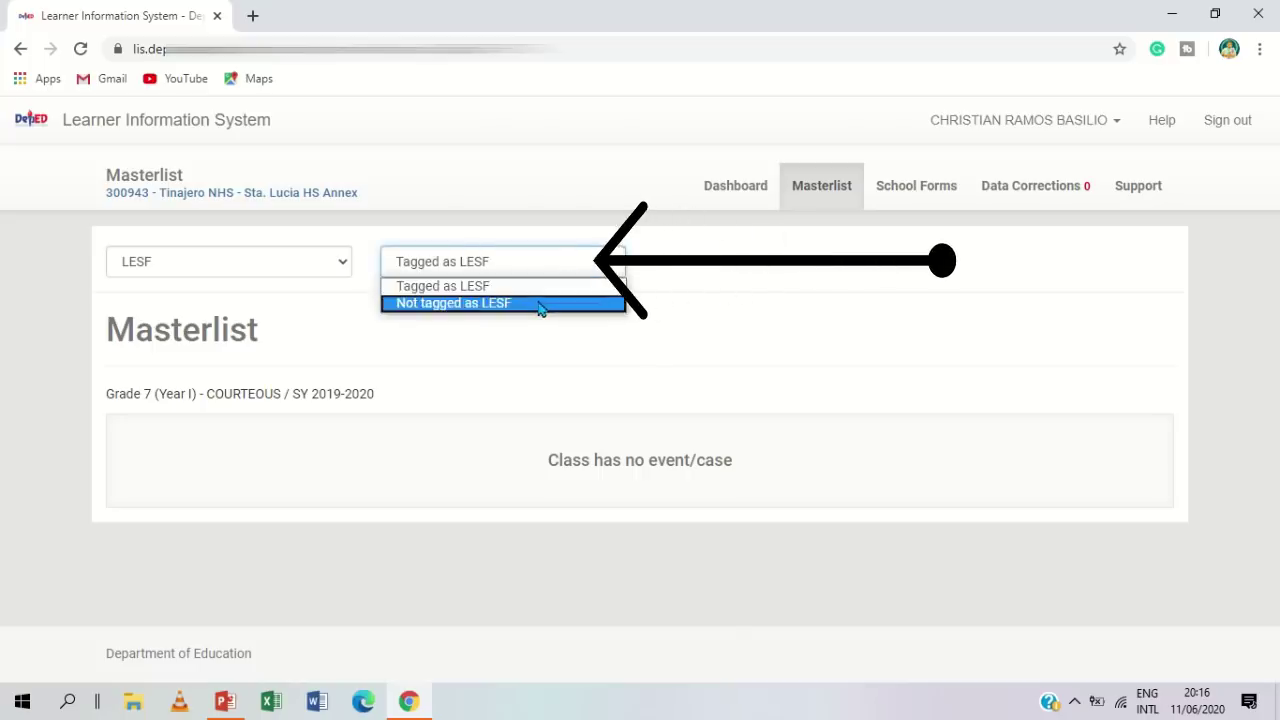
pyautogui.click(538, 302)
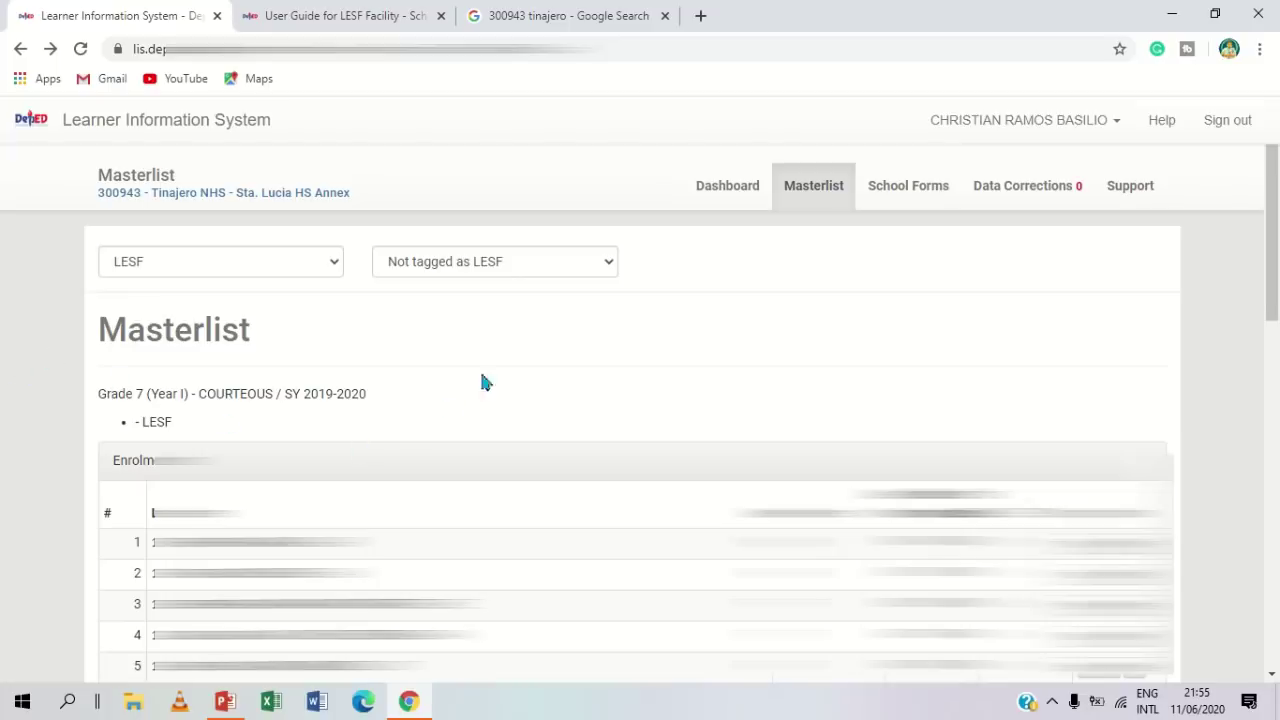
# Open the Event Tagging form for one of the learners in the untagged LESF list
pyautogui.scroll(-2, 473, 392)
pyautogui.scroll(2, 473, 392)
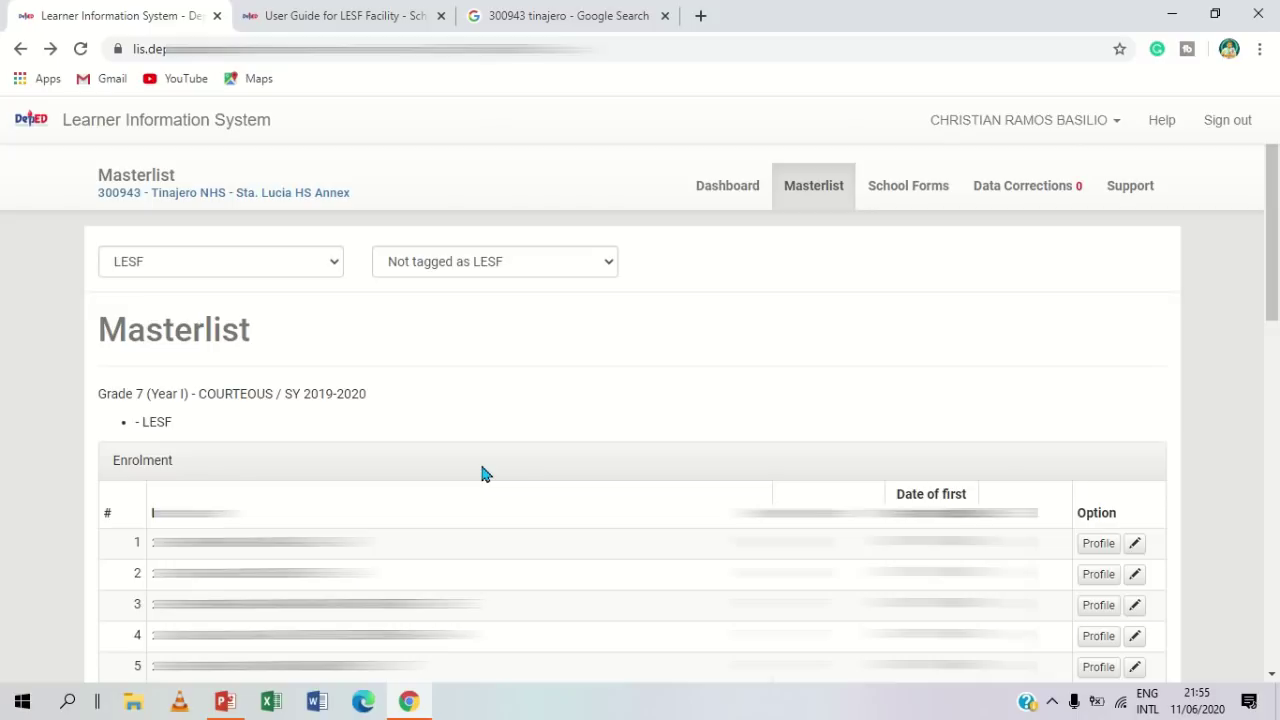
pyautogui.scroll(-1, 481, 473)
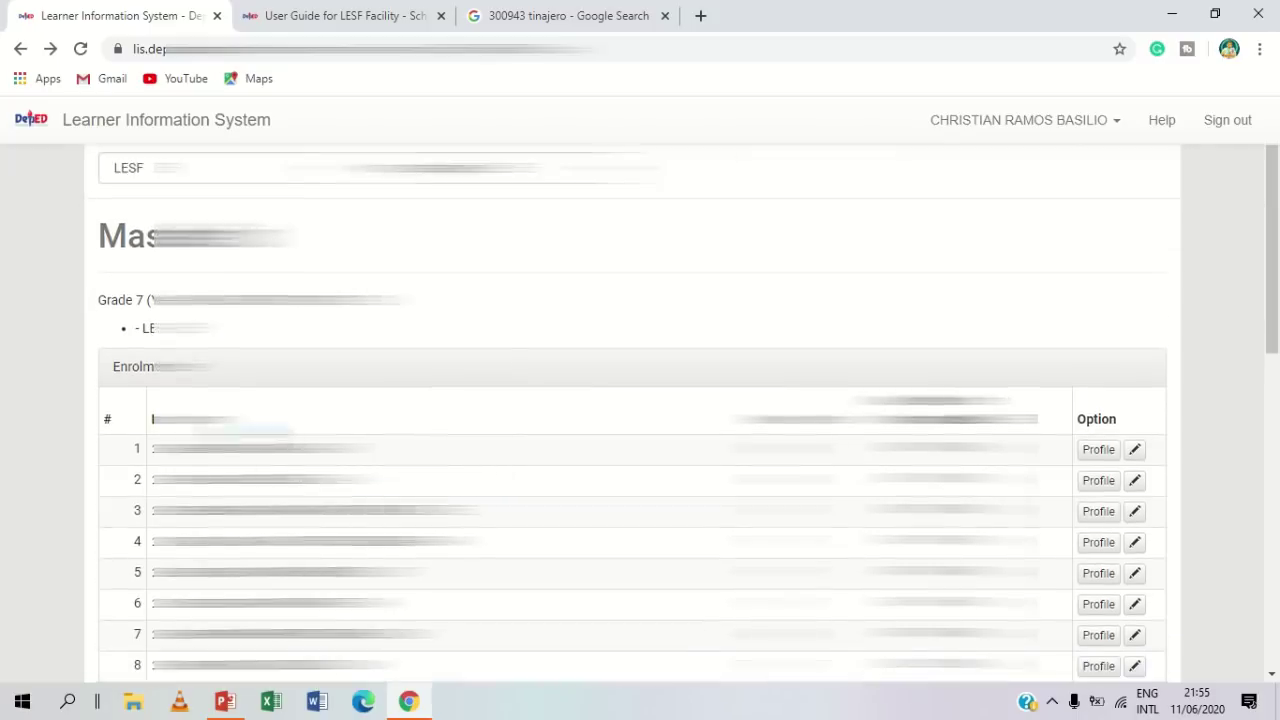
pyautogui.scroll(-2, 481, 473)
pyautogui.scroll(-4, 632, 415)
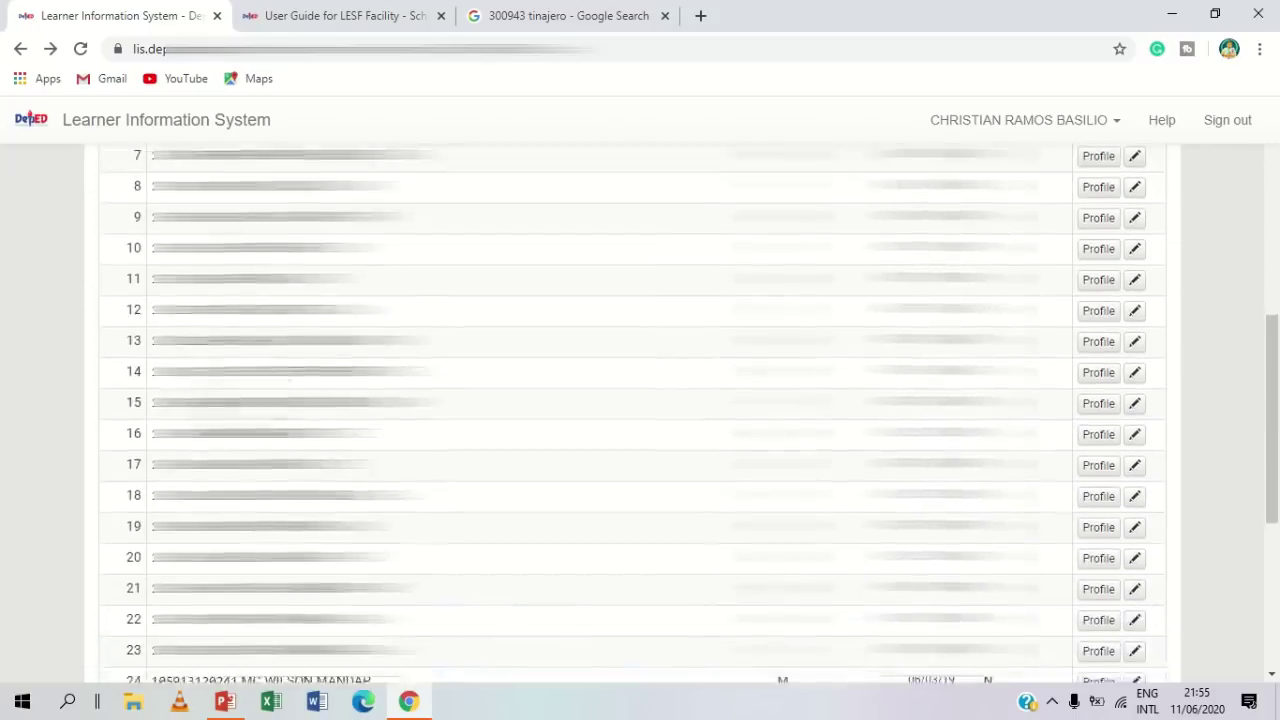
pyautogui.scroll(-3, 632, 415)
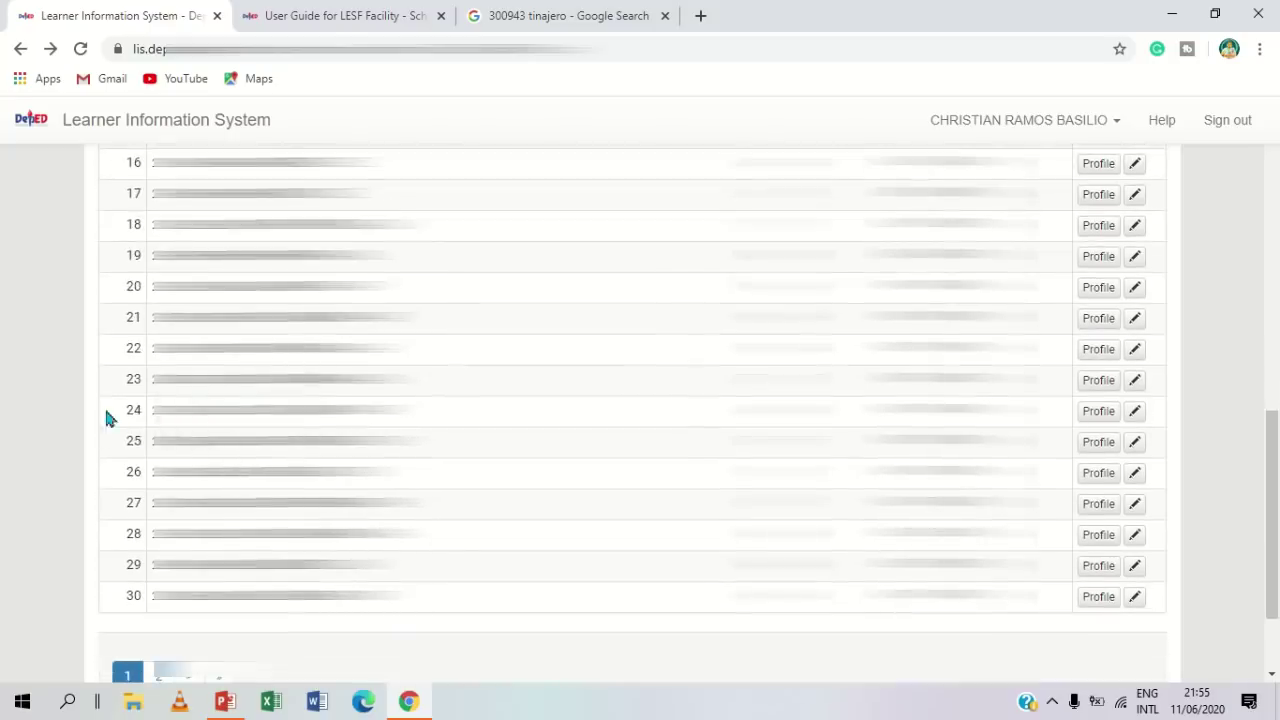
pyautogui.scroll(1, 160, 405)
pyautogui.scroll(1, 160, 405)
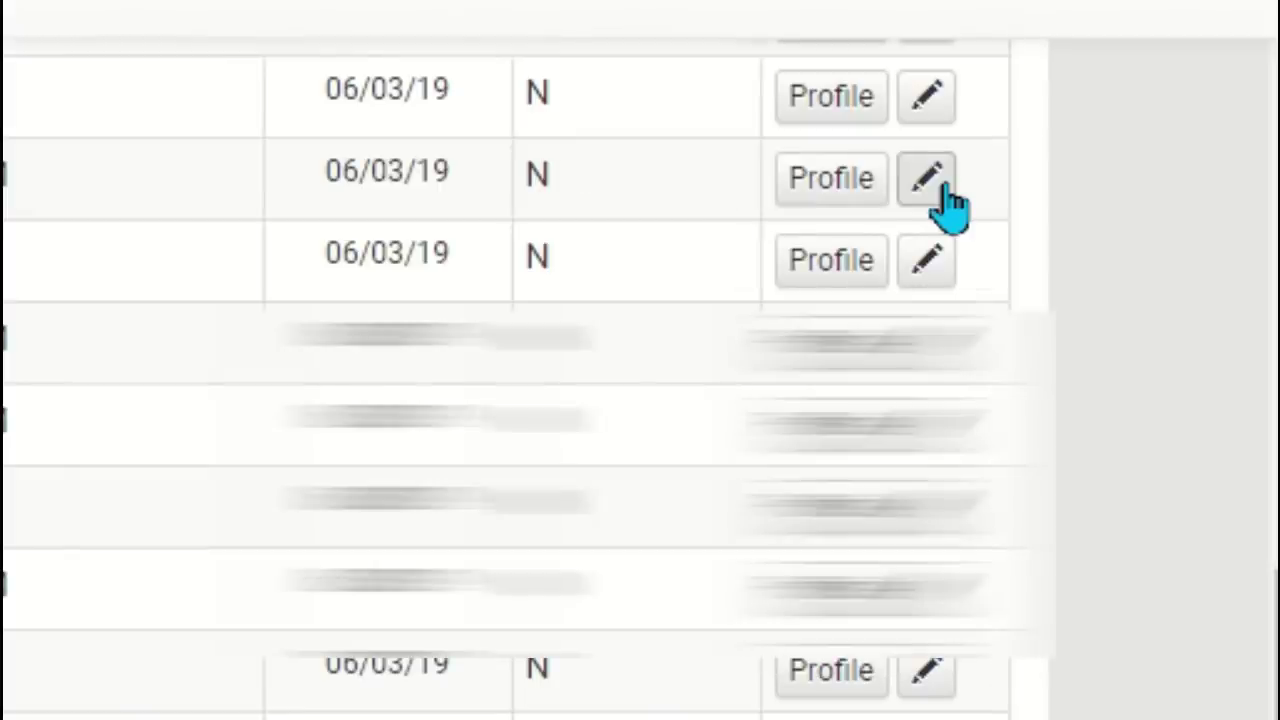
pyautogui.click(941, 186)
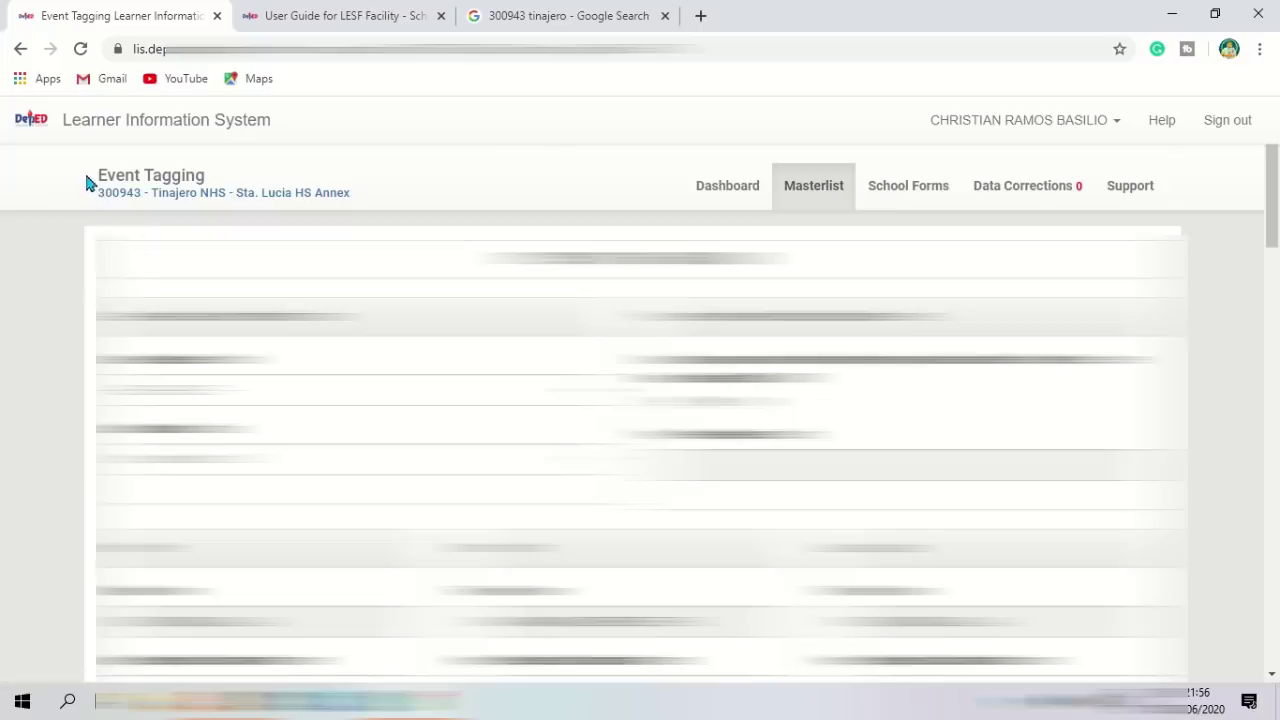
pyautogui.tripleClick(100, 177)
pyautogui.click(221, 185)
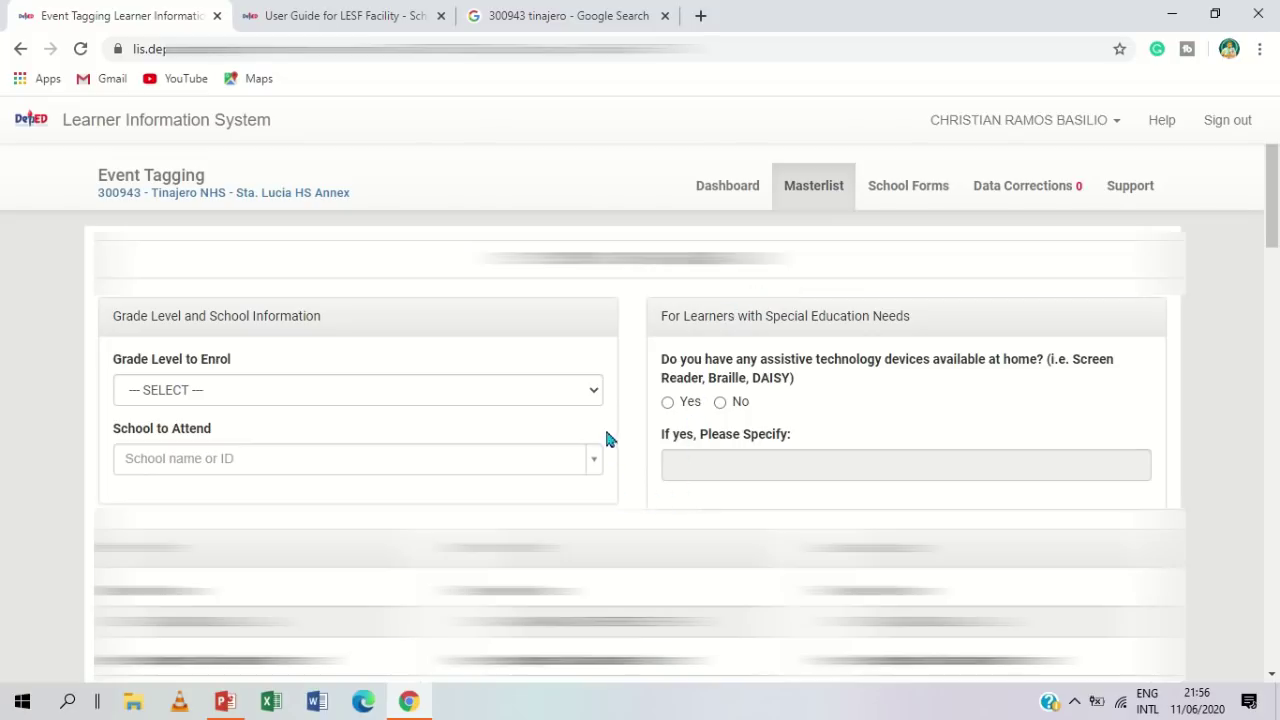
pyautogui.scroll(-1, 3, 480)
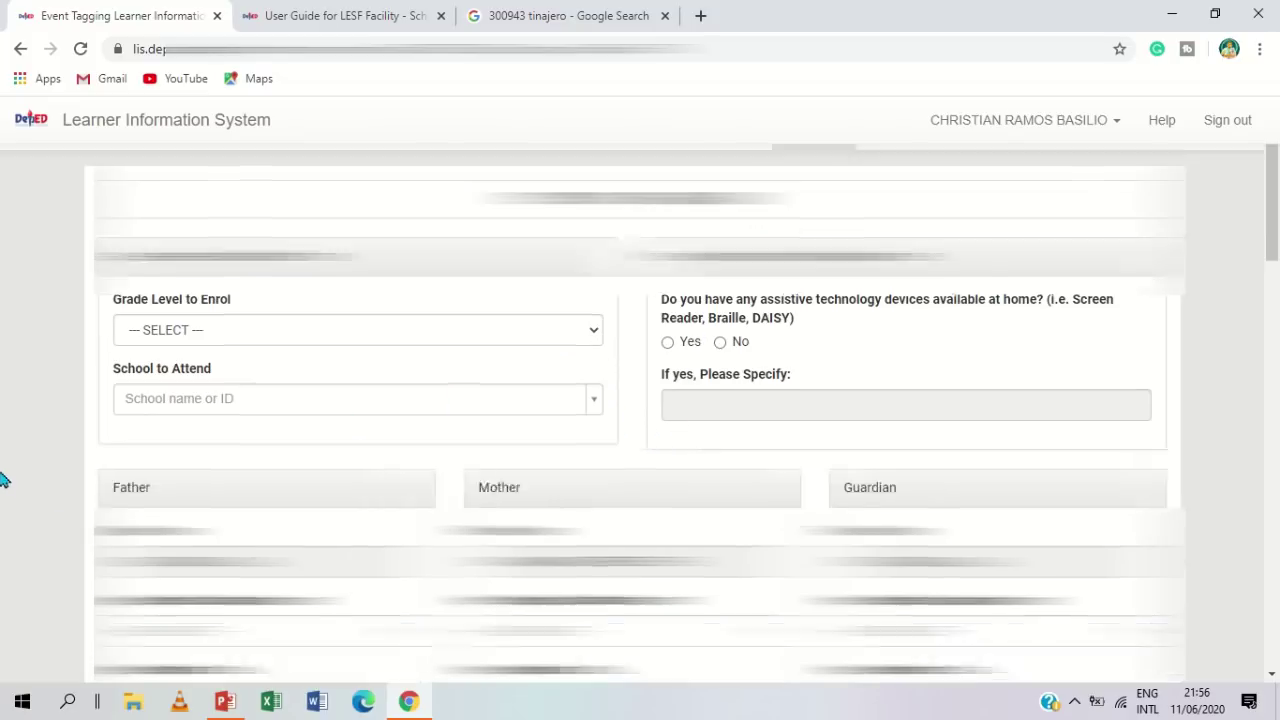
pyautogui.scroll(1, 196, 326)
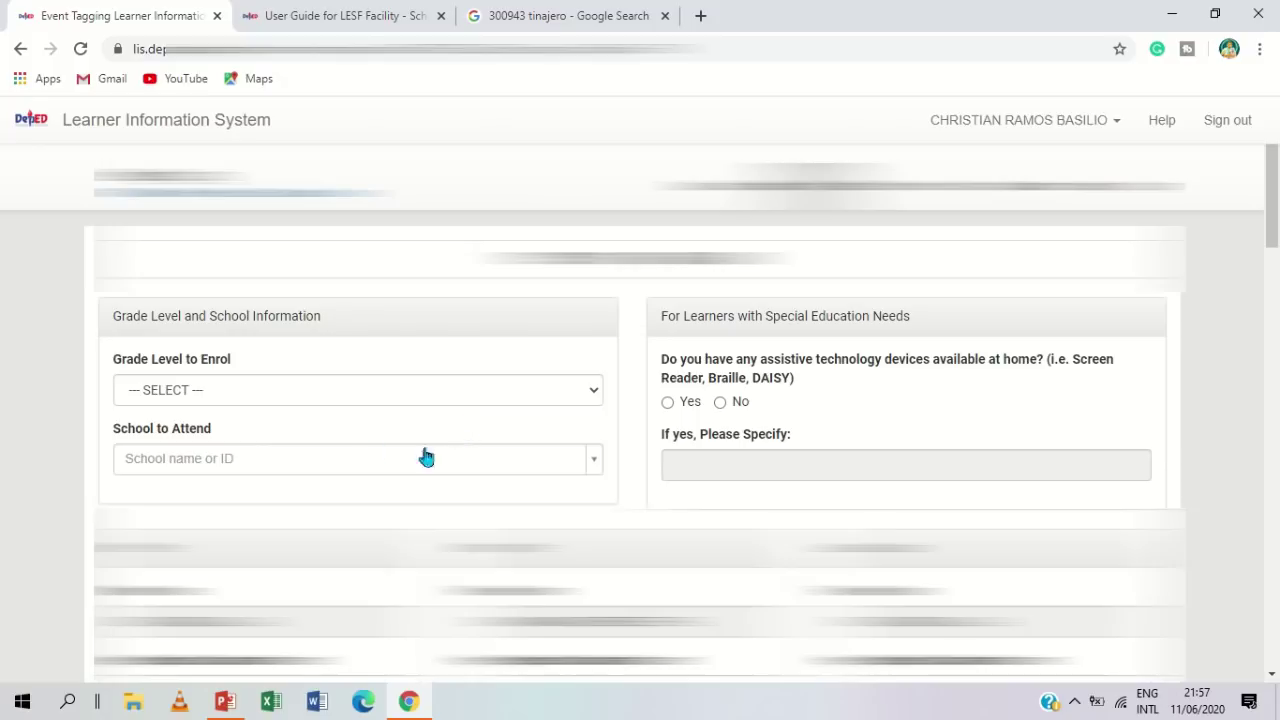
# Set enrolment to Grade 8 (Year II) at 300943 - Tinajero NHS - Sta. Lucia HS Annex and answer No for assistive technology devices
pyautogui.click(384, 393)
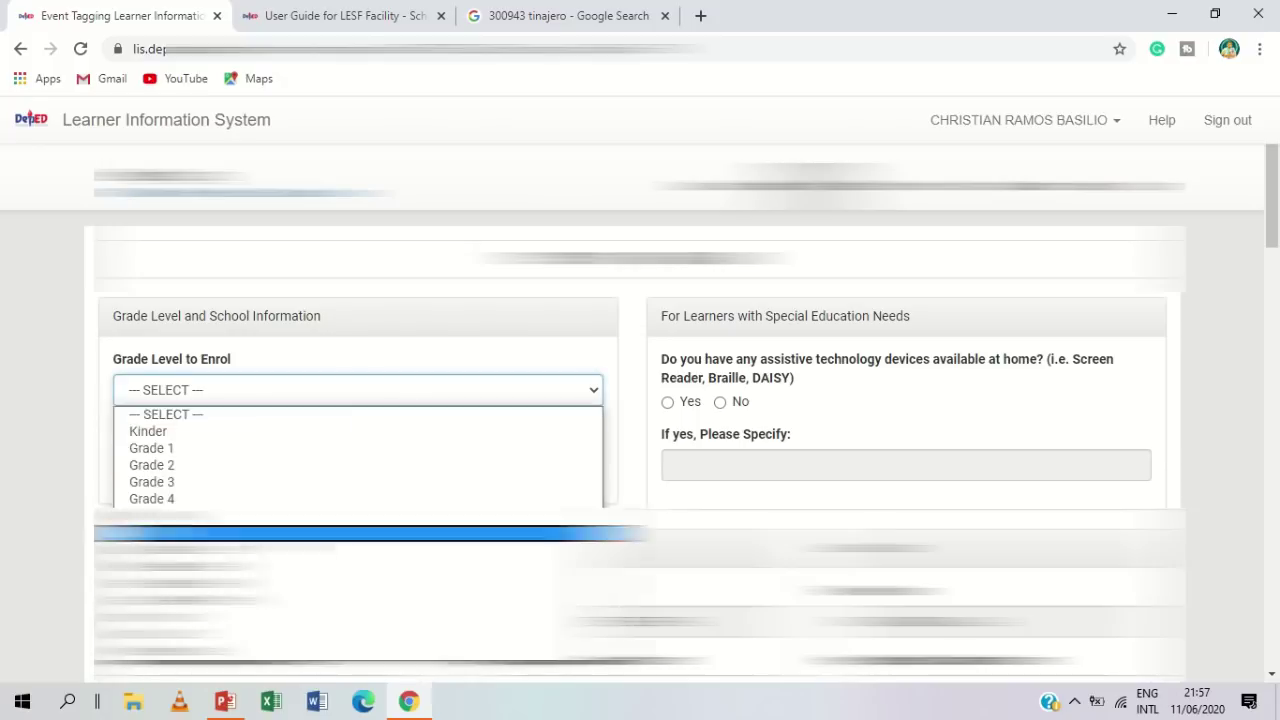
pyautogui.click(300, 567)
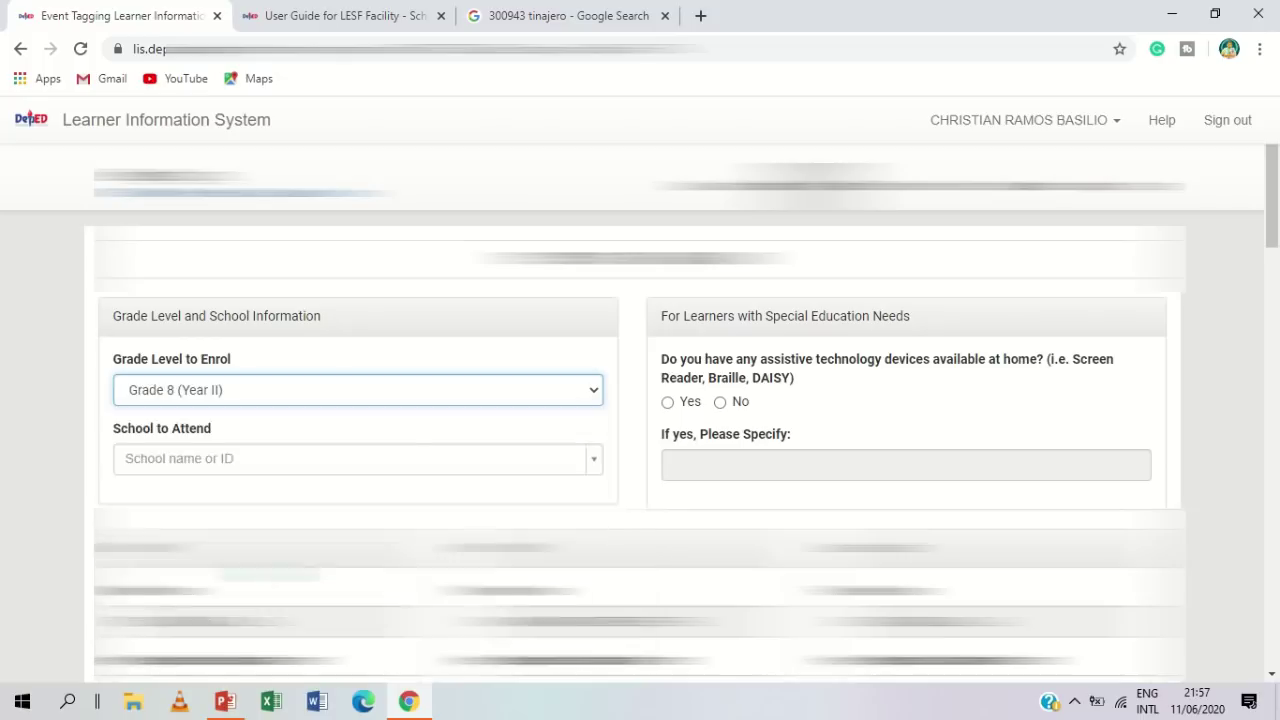
pyautogui.scroll(-1, 3, 538)
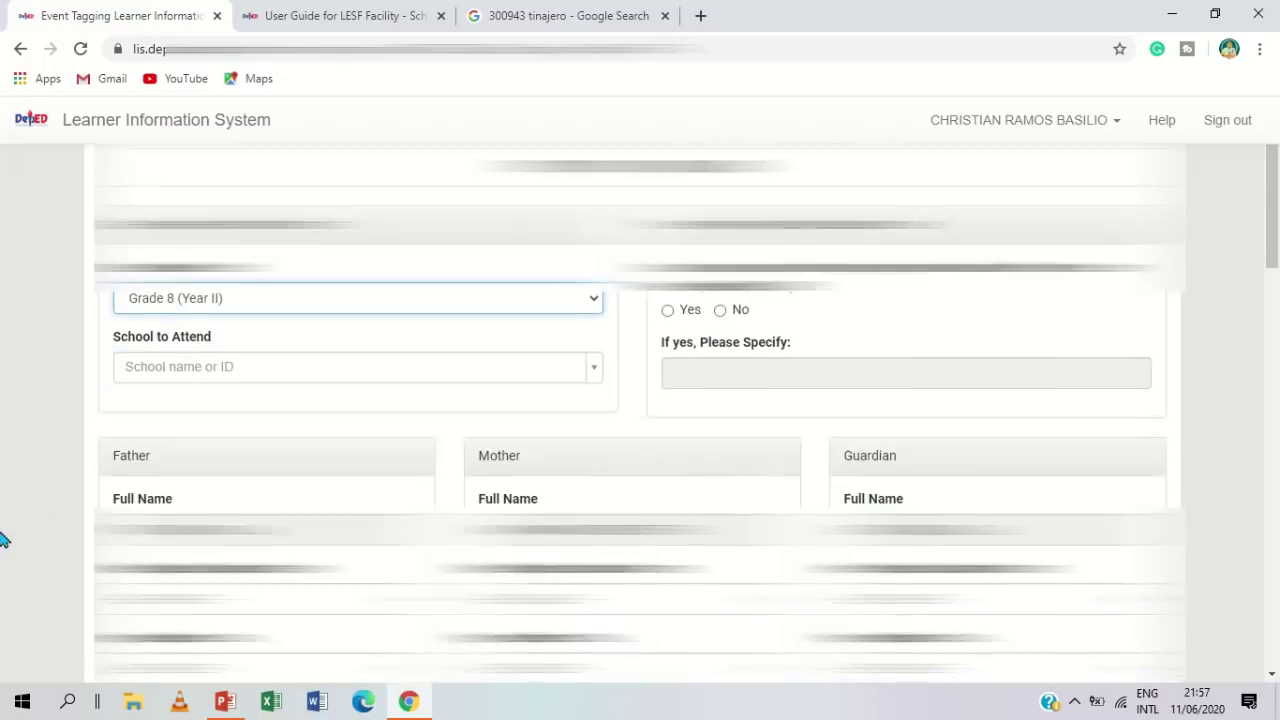
pyautogui.click(223, 370)
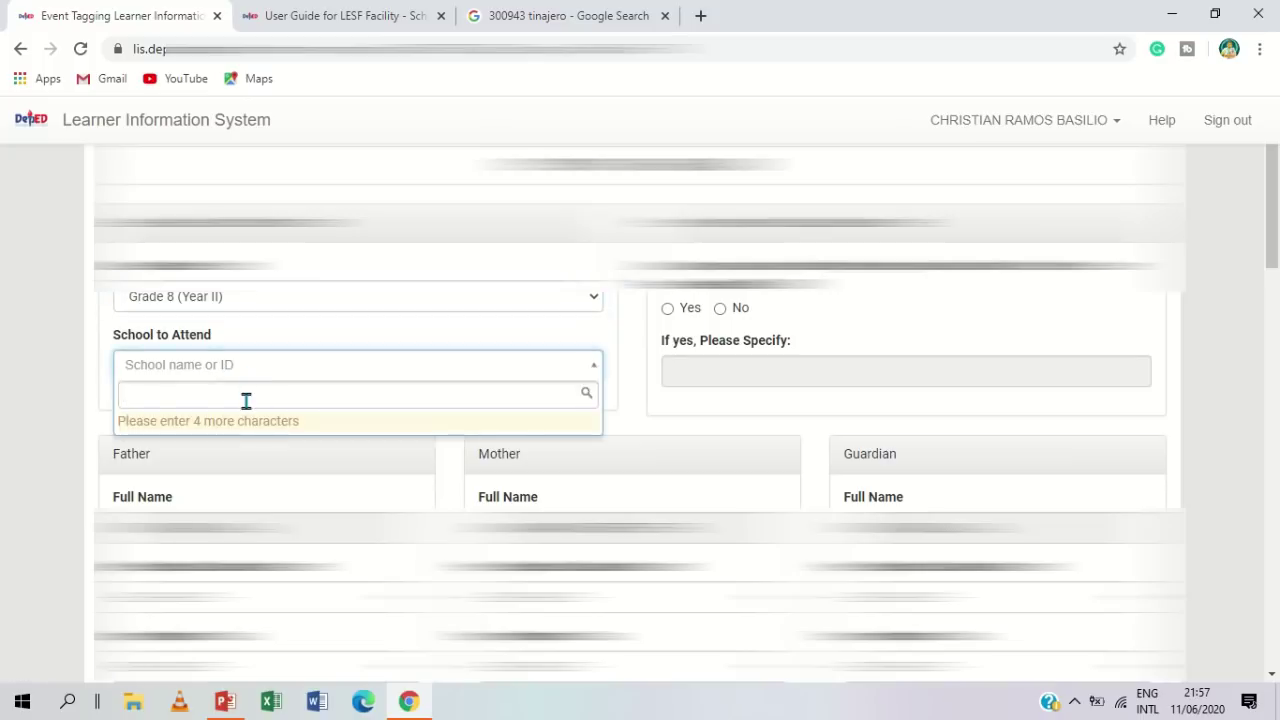
pyautogui.write('300')
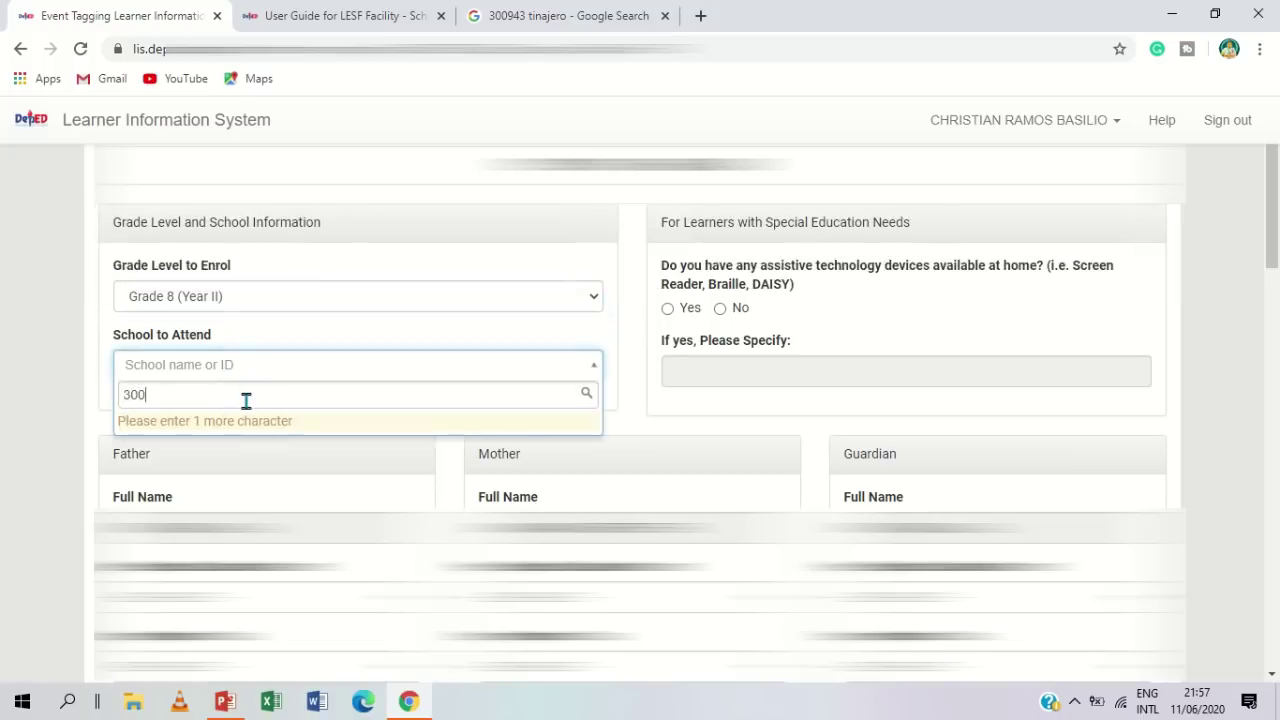
pyautogui.write('943')
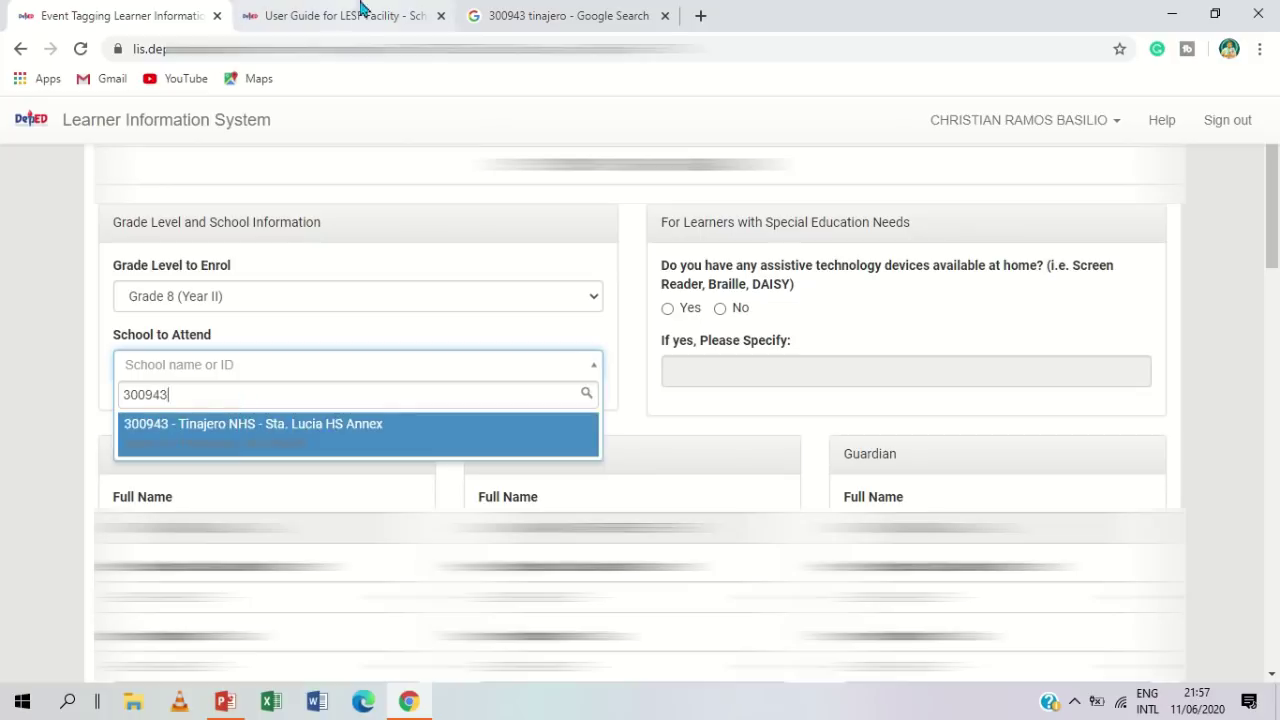
pyautogui.click(228, 452)
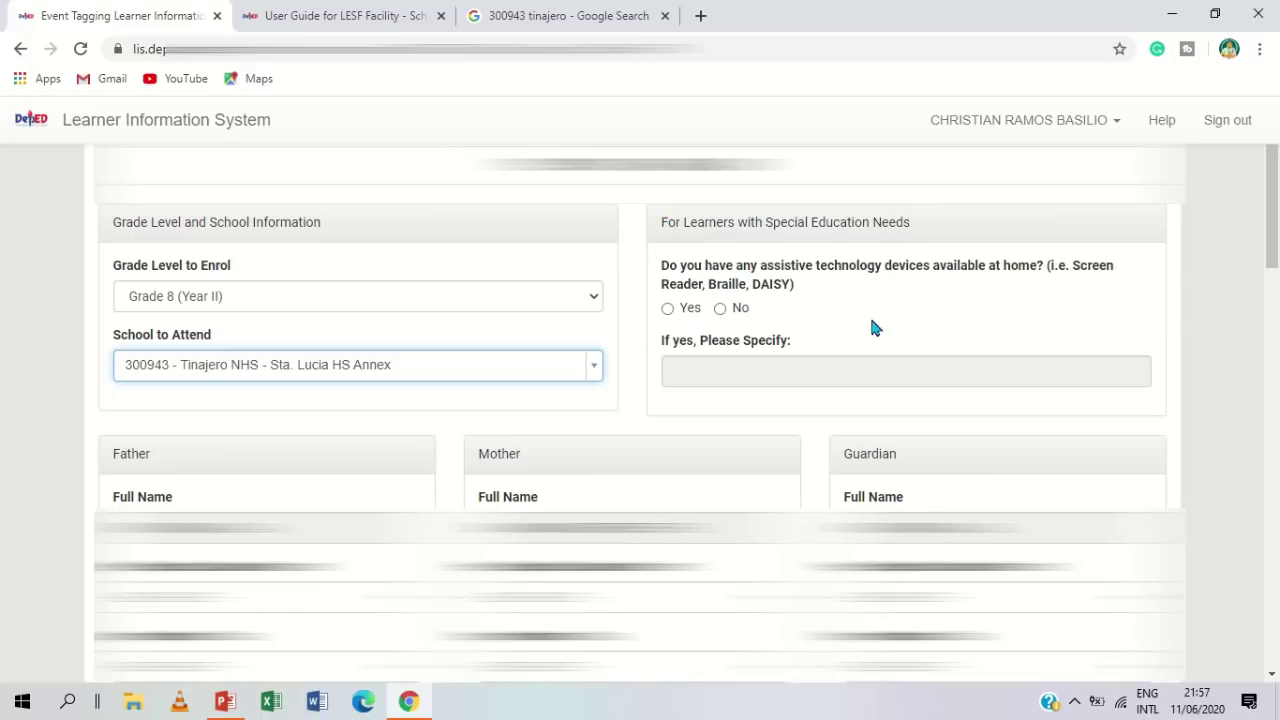
pyautogui.click(720, 308)
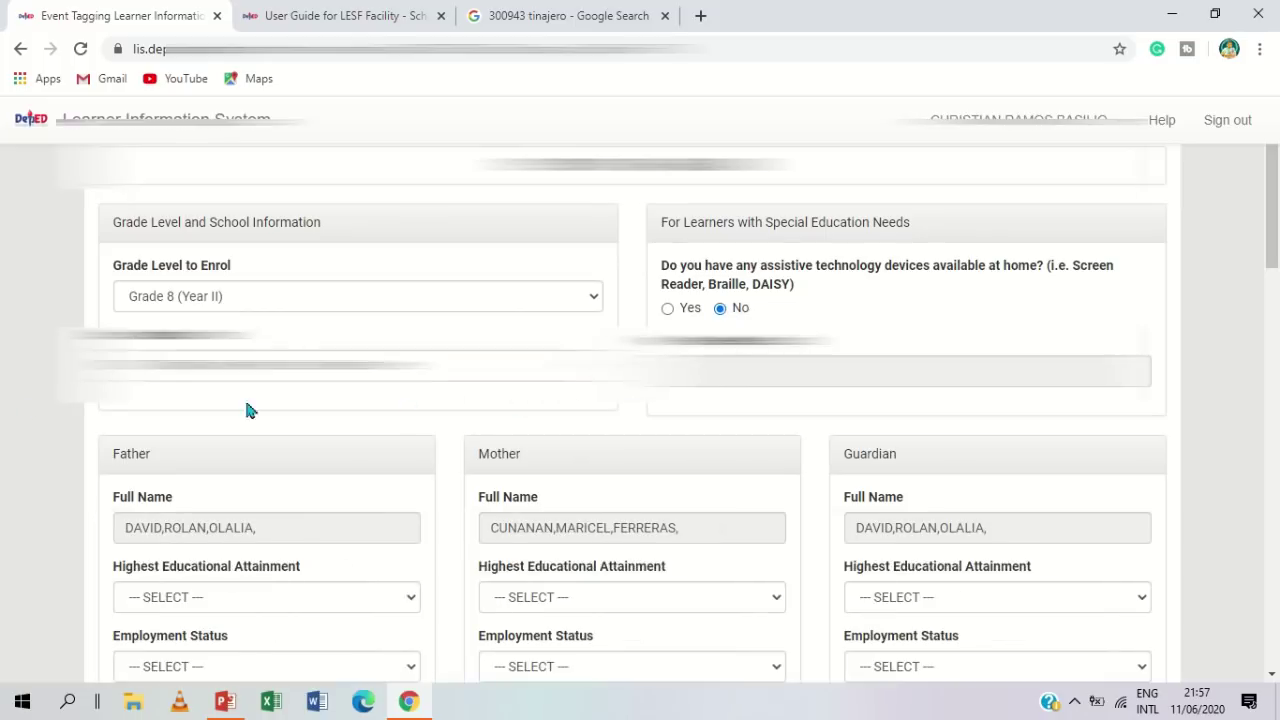
# Examine the Father, Mother and Guardian fields and the Household Capacity and Access to Distance Learning questions
pyautogui.scroll(-2, 3, 397)
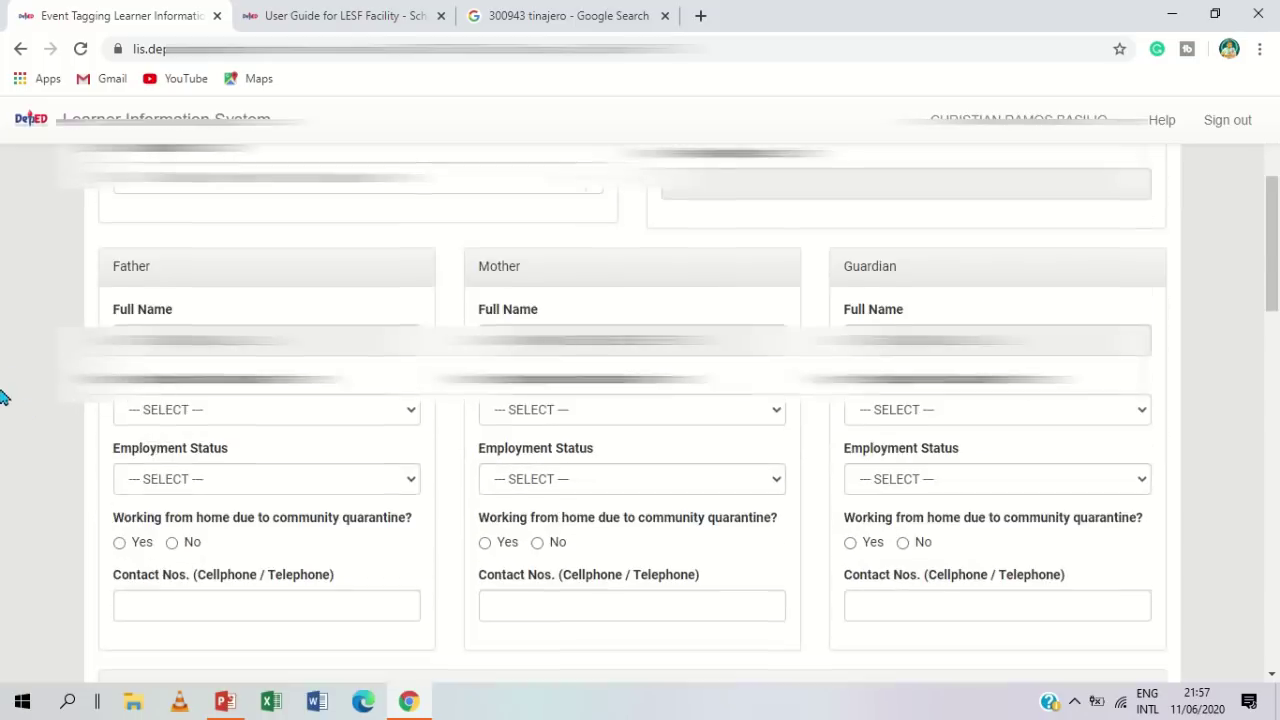
pyautogui.moveTo(118, 268); pyautogui.dragTo(548, 277)
pyautogui.click(548, 277)
pyautogui.scroll(-1, 18, 372)
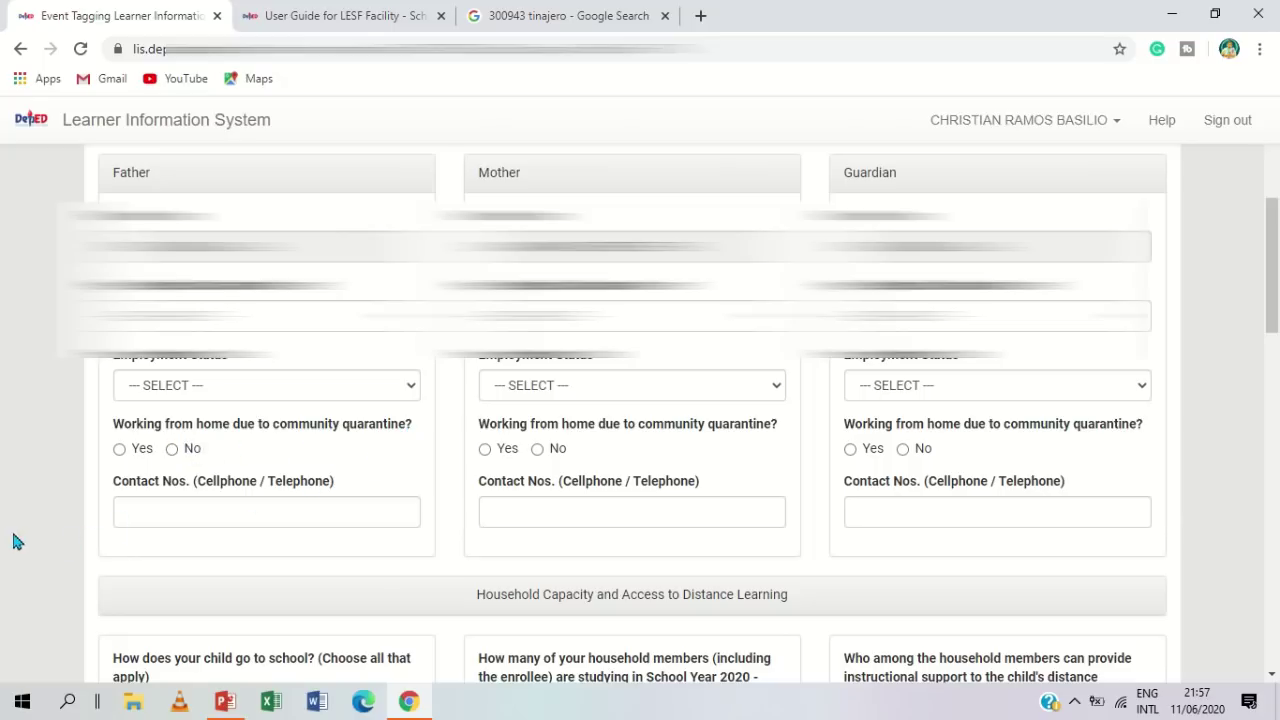
pyautogui.scroll(1, 13, 541)
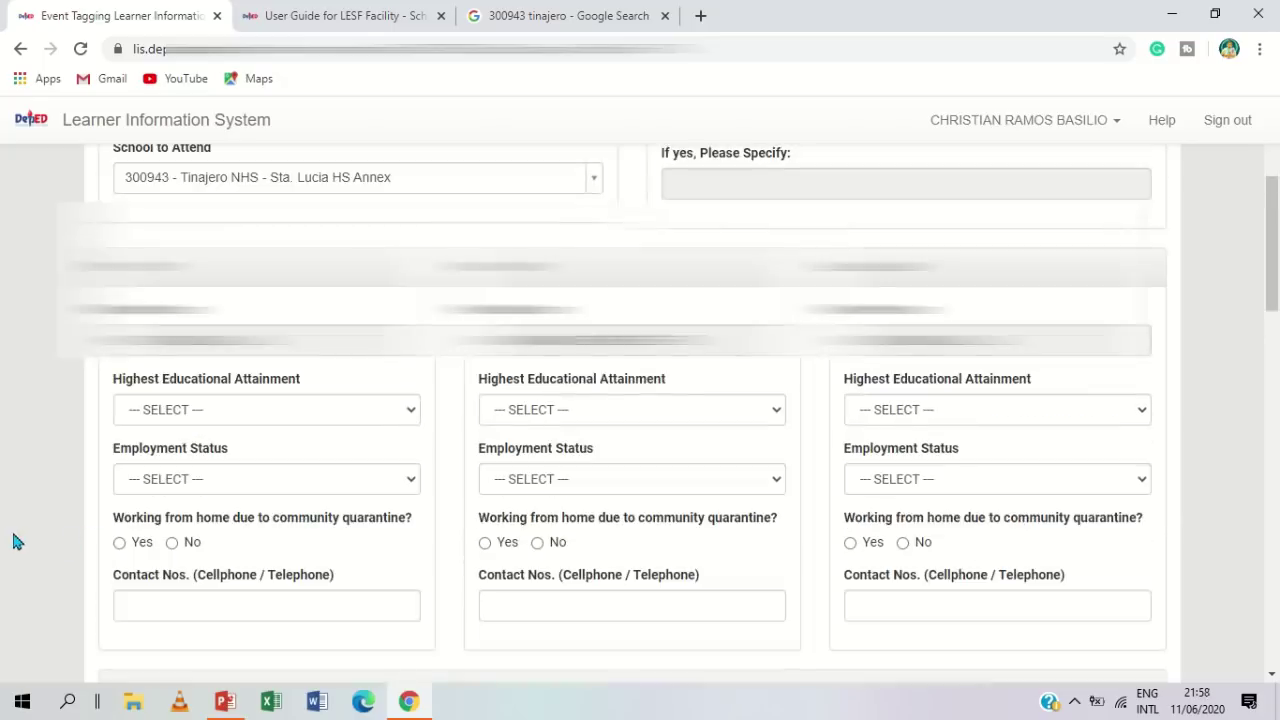
pyautogui.scroll(-1, 13, 541)
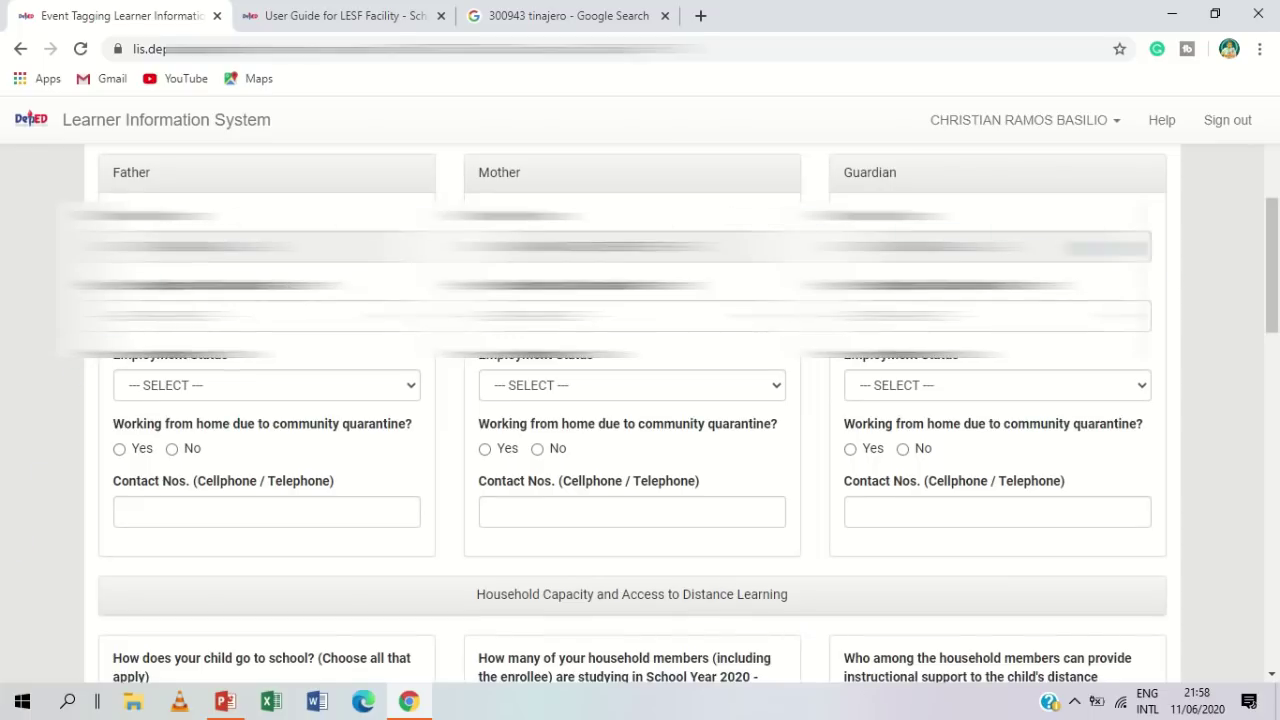
pyautogui.scroll(-1, 1228, 312)
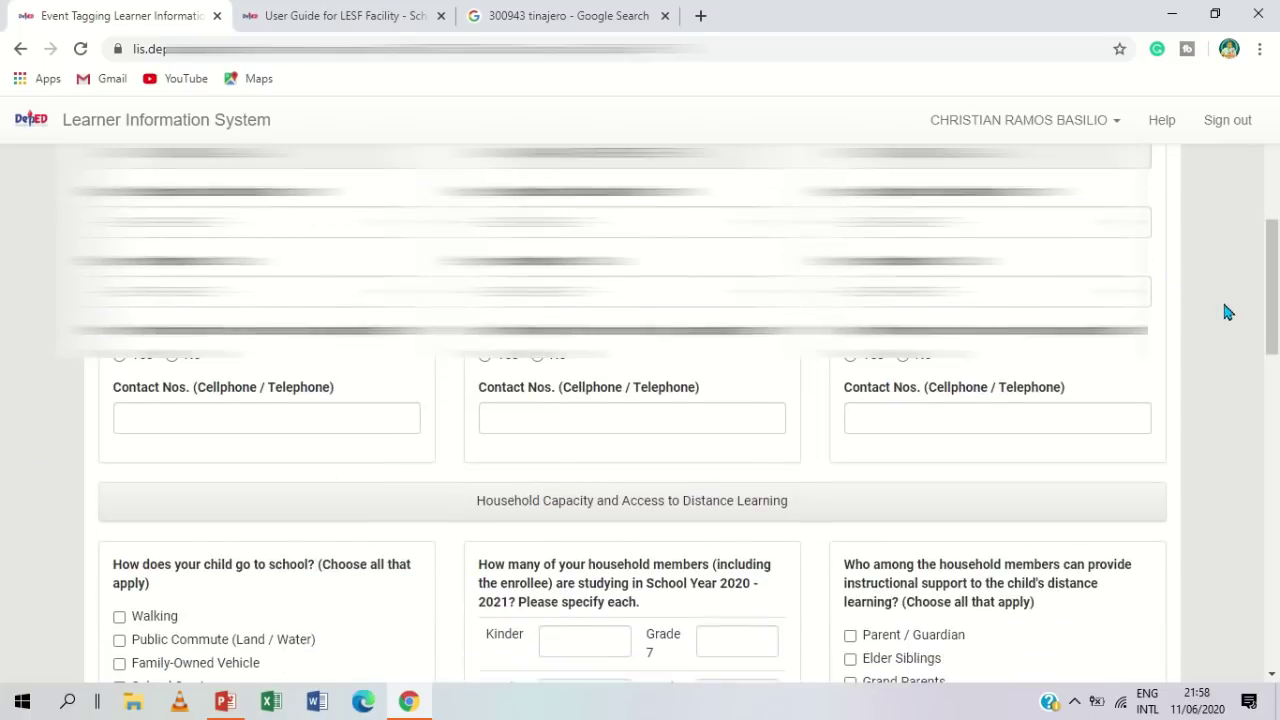
pyautogui.scroll(-4, 1228, 312)
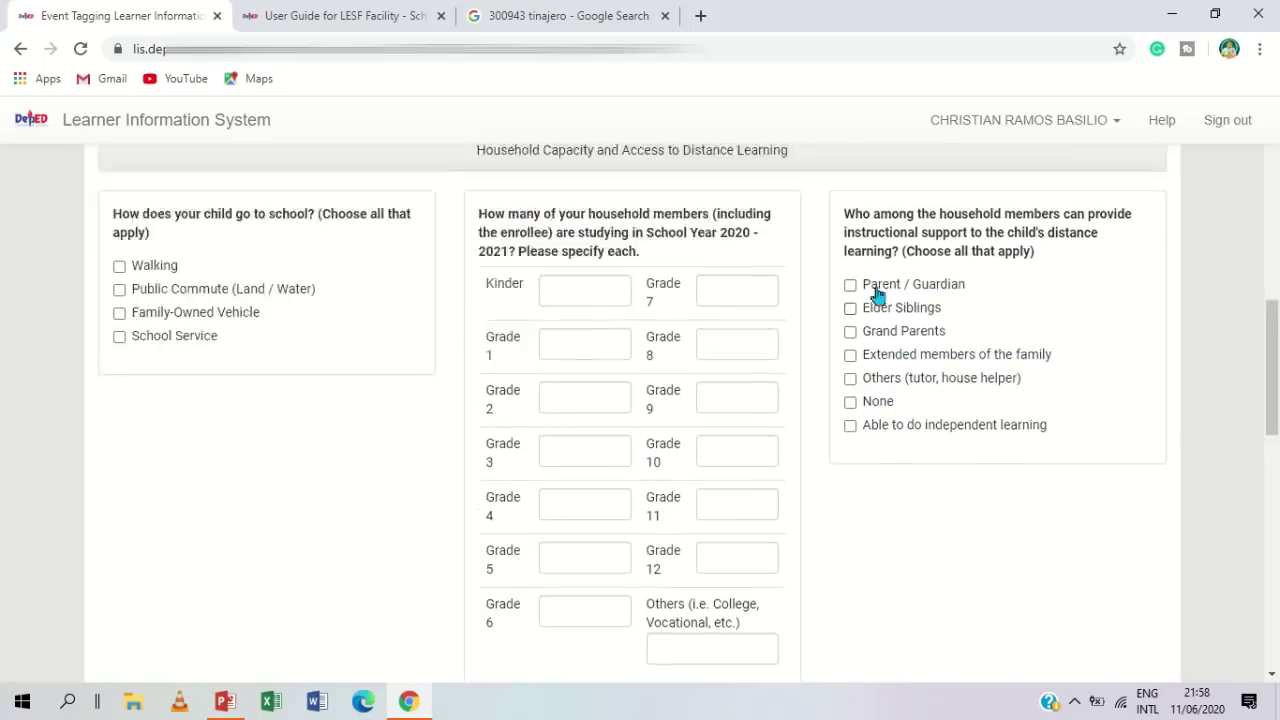
# Mark Walking as the way the child goes to school
pyautogui.scroll(1, 876, 294)
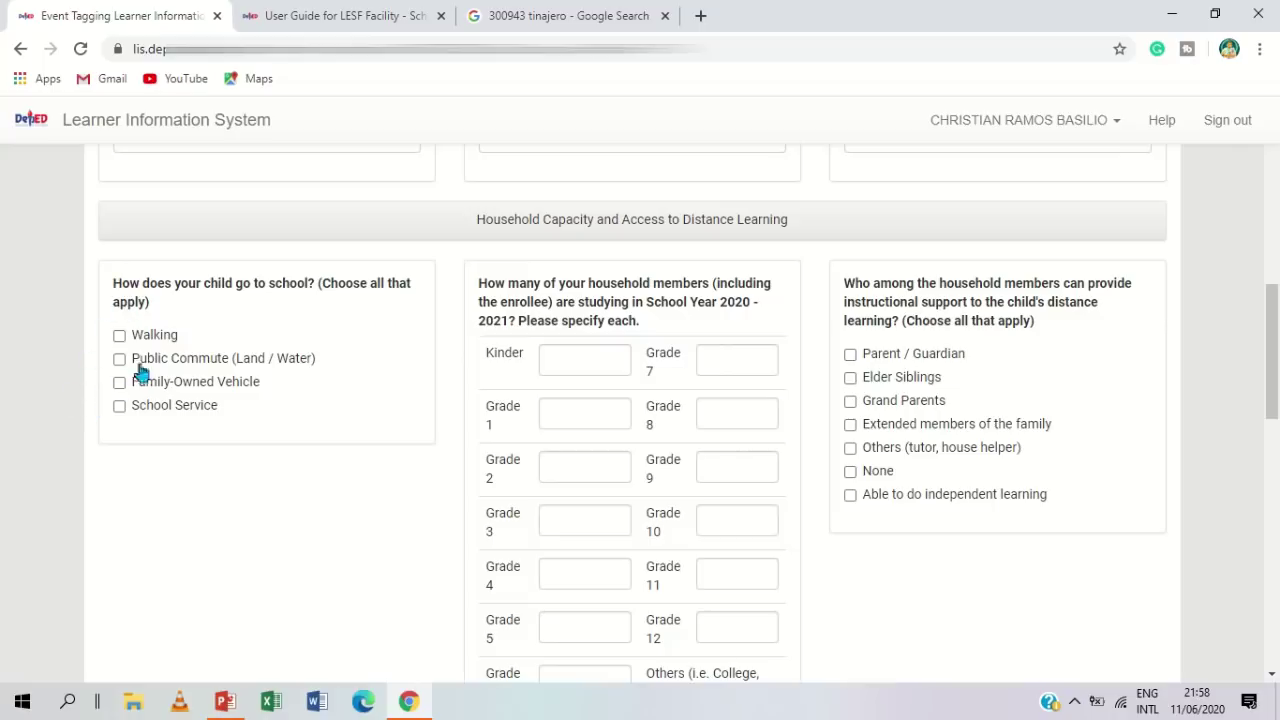
pyautogui.click(120, 339)
# Enter 0 as the number of household members studying in Kinder and in each of Grades 1 to 6
pyautogui.scroll(-1, 566, 354)
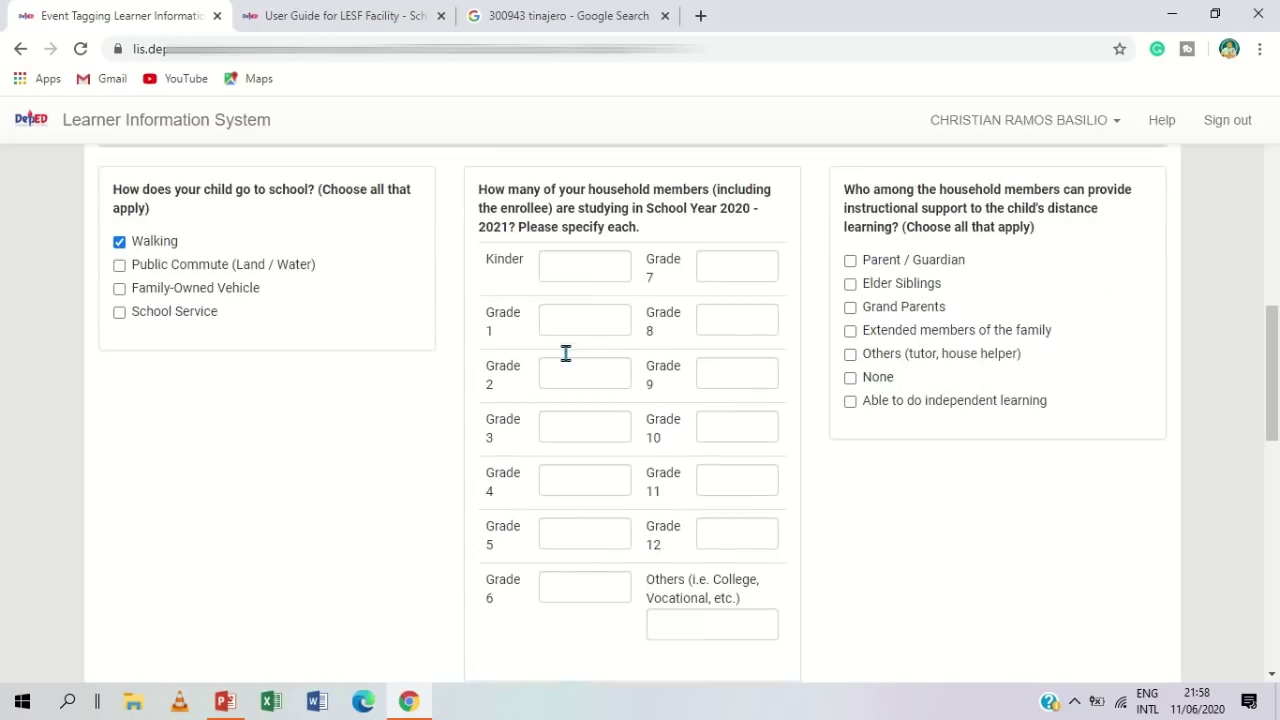
pyautogui.scroll(1, 463, 343)
pyautogui.click(580, 375)
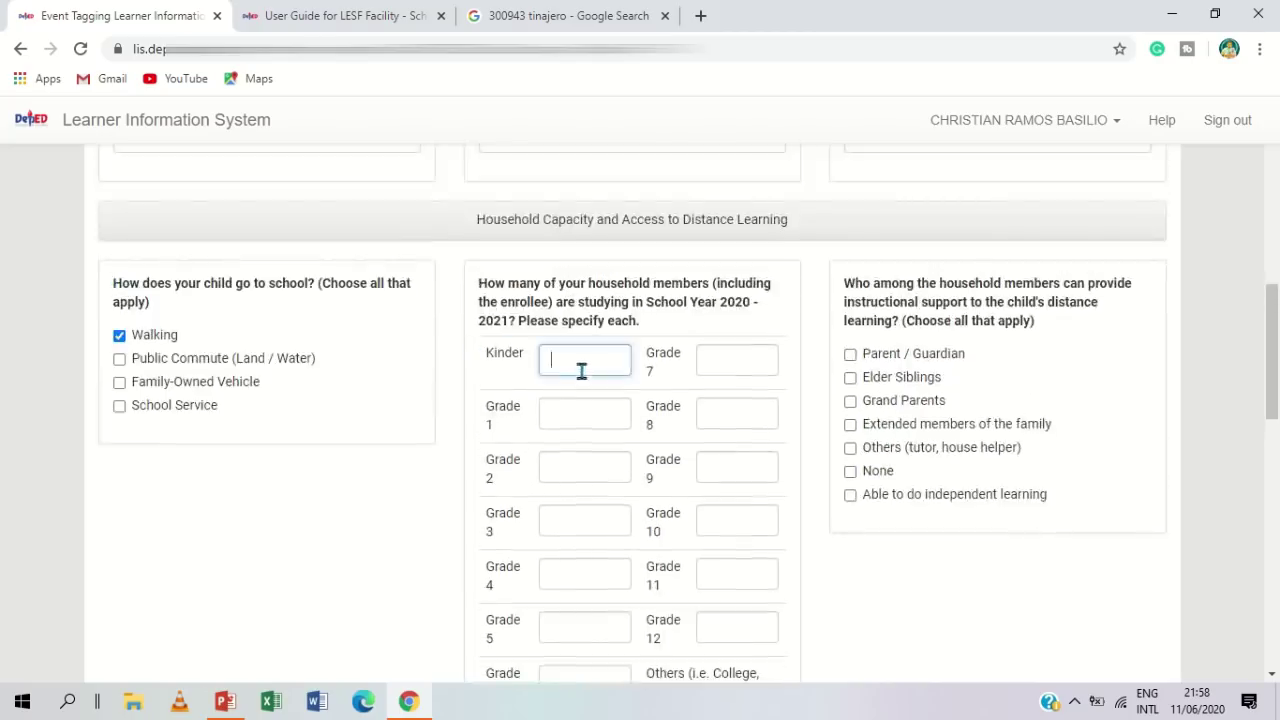
pyautogui.write('0')
pyautogui.click(591, 414)
pyautogui.write('0')
pyautogui.click(589, 466)
pyautogui.write('0')
pyautogui.click(583, 522)
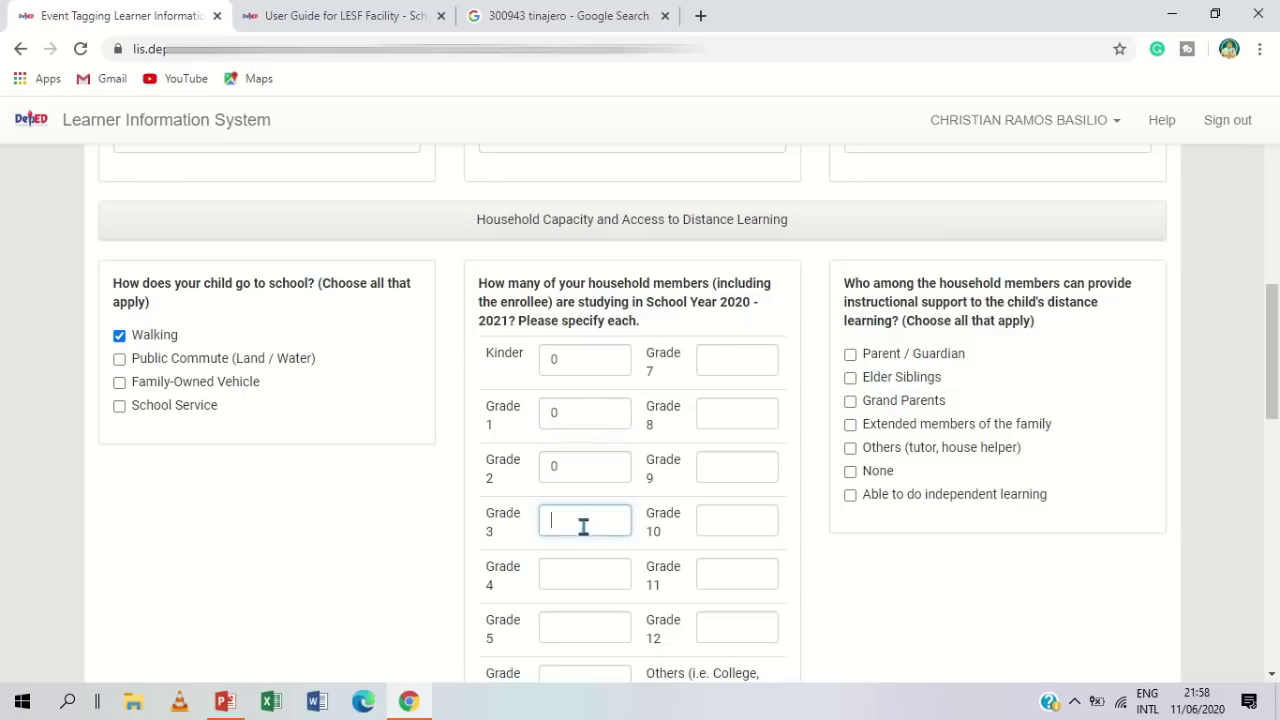
pyautogui.click(594, 573)
pyautogui.write('0')
pyautogui.click(582, 625)
pyautogui.scroll(-1, 580, 625)
pyautogui.write('0')
pyautogui.click(568, 586)
pyautogui.write('0')
# Enter 0 as the number of household members studying in each of Grades 7 to 12
pyautogui.click(718, 278)
pyautogui.write('0')
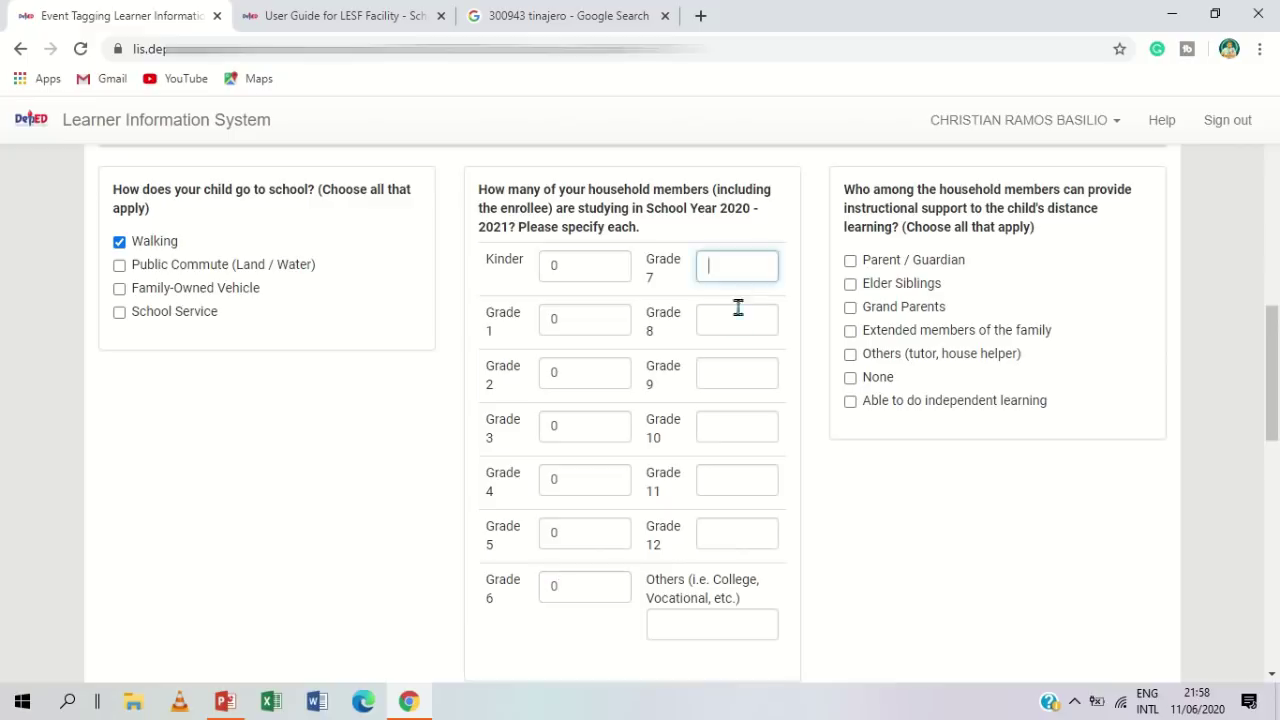
pyautogui.click(733, 315)
pyautogui.write('0')
pyautogui.click(729, 371)
pyautogui.write('0')
pyautogui.click(728, 424)
pyautogui.write('0')
pyautogui.click(723, 483)
pyautogui.write('0')
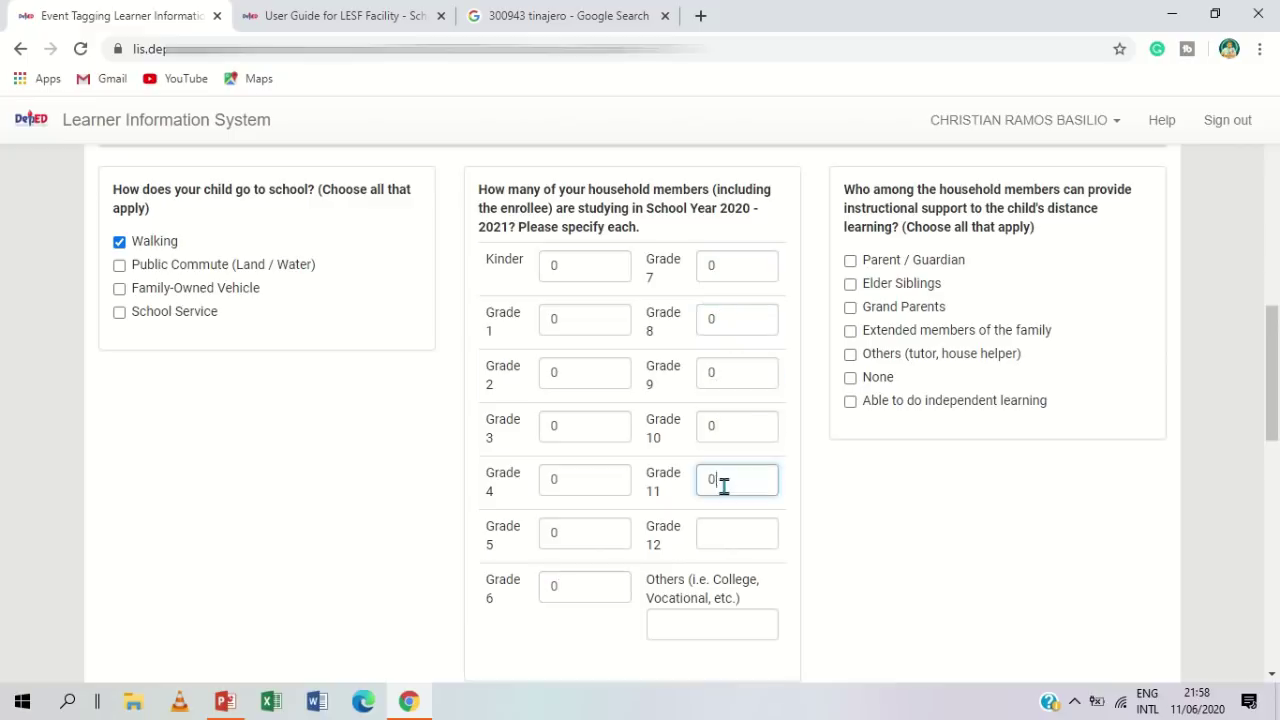
pyautogui.click(728, 535)
pyautogui.scroll(-2, 686, 528)
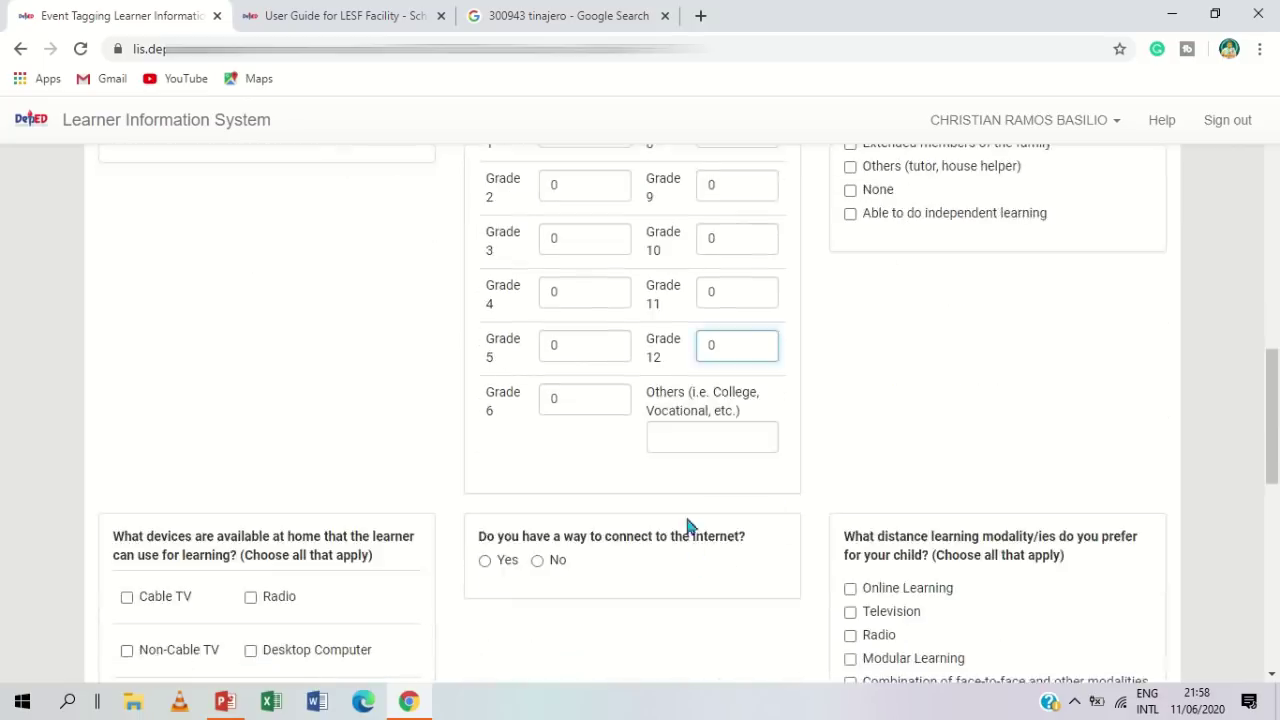
# Enter 2 household members studying under Others (College, Vocational, etc.)
pyautogui.scroll(1, 714, 524)
pyautogui.click(712, 527)
pyautogui.write('2')
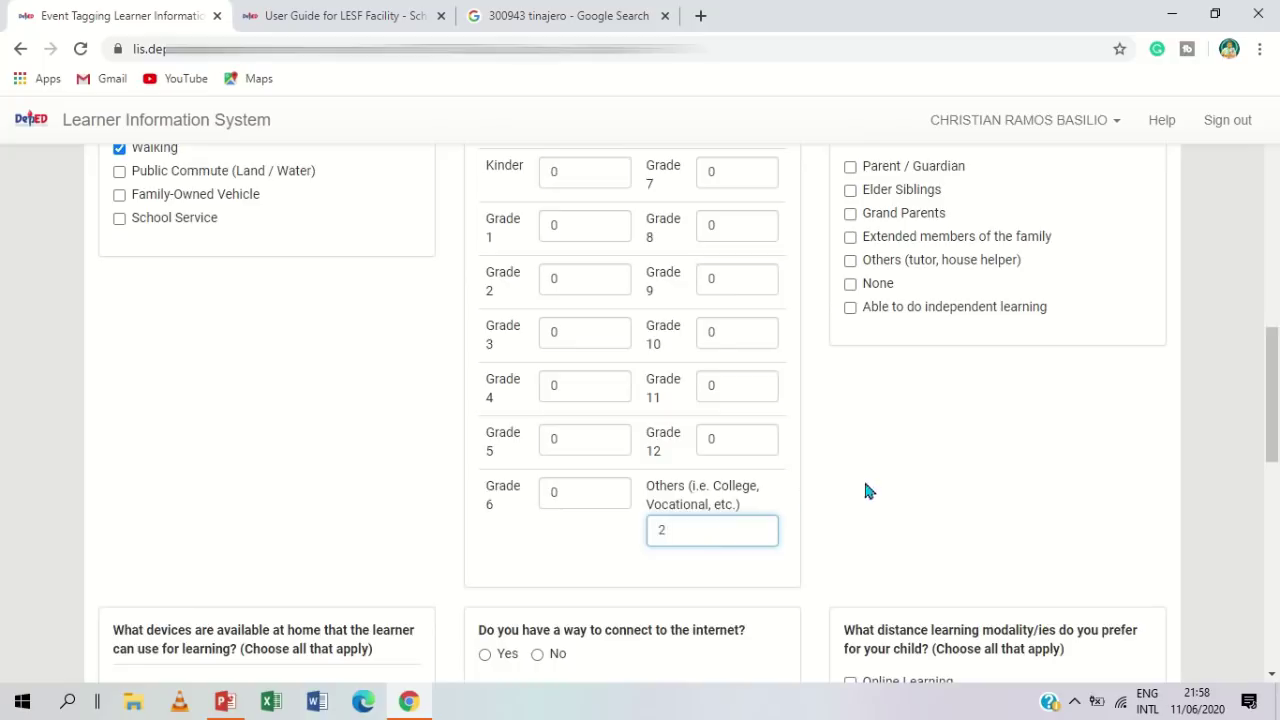
# Mark Parent / Guardian and Elder Siblings as the household members who can provide instructional support for distance learning
pyautogui.scroll(1, 845, 495)
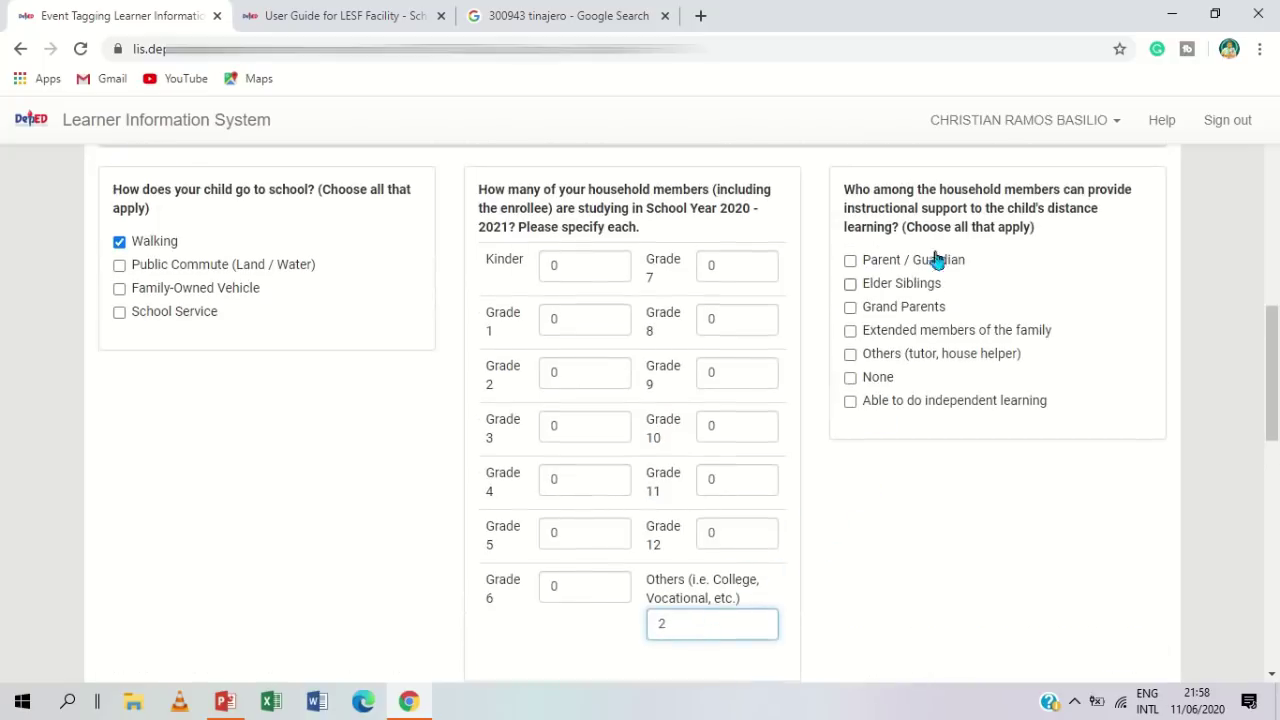
pyautogui.click(942, 498)
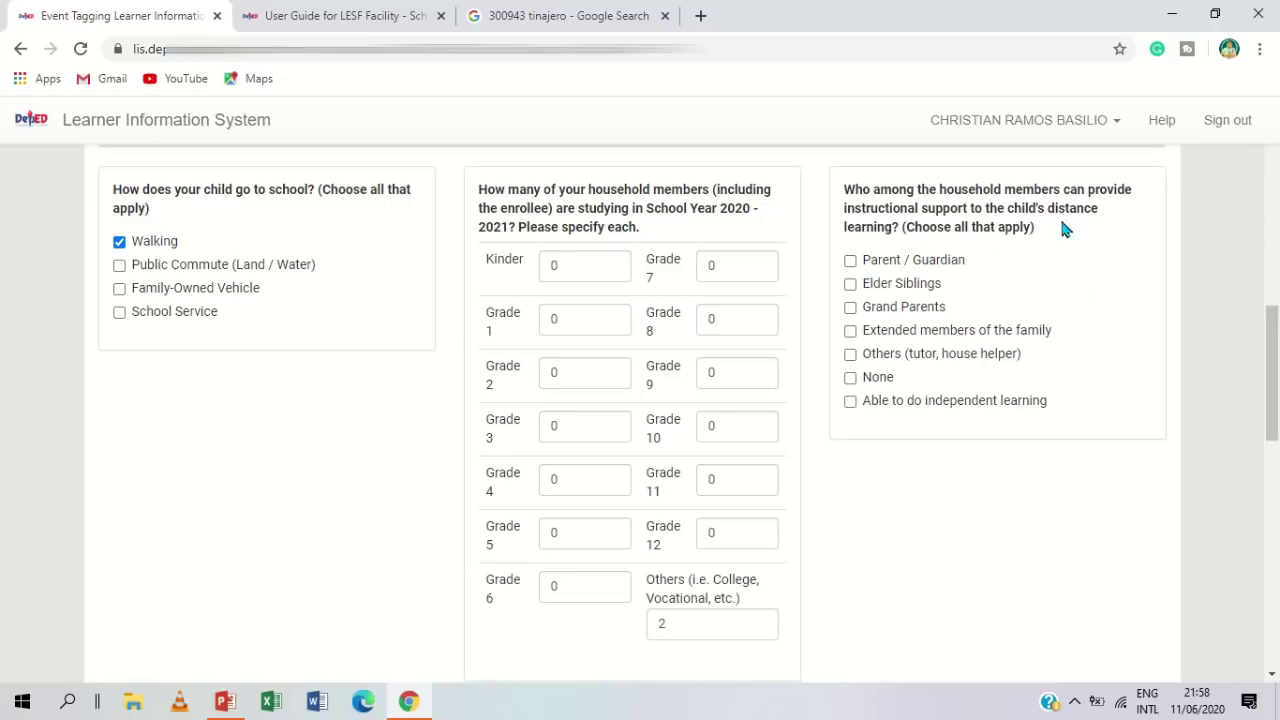
pyautogui.moveTo(843, 189); pyautogui.dragTo(905, 238)
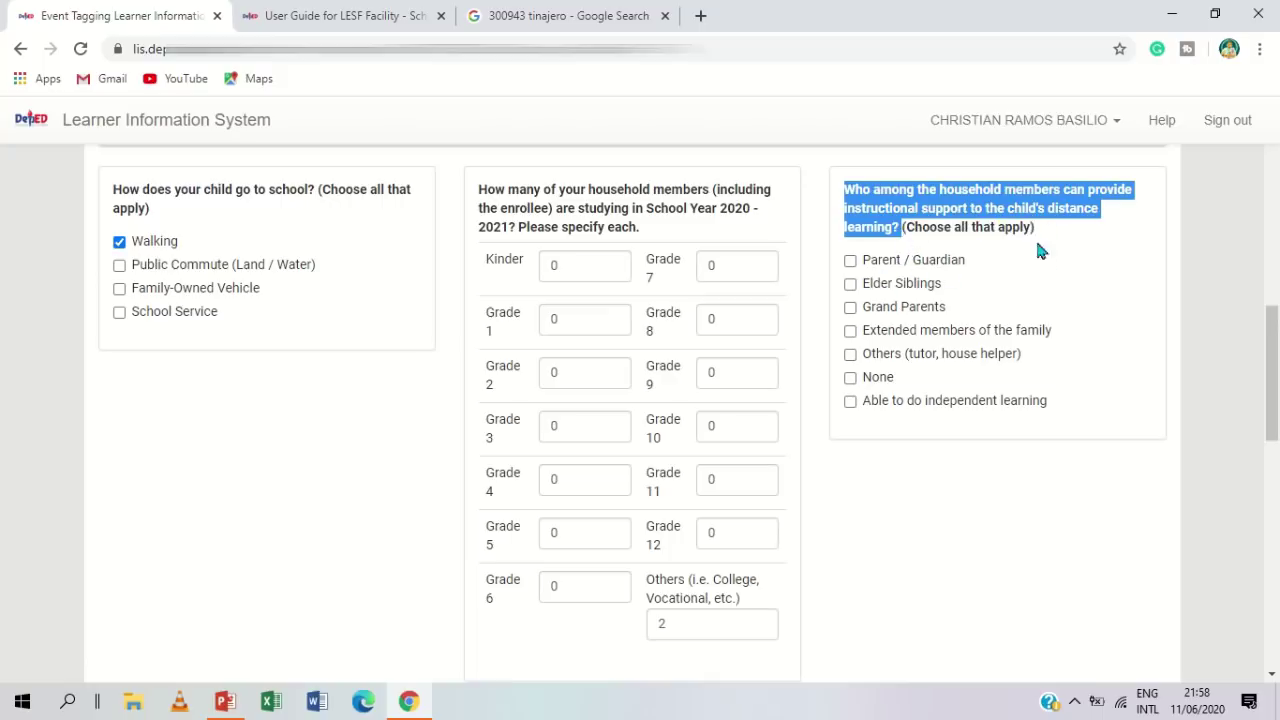
pyautogui.click(850, 262)
pyautogui.click(850, 284)
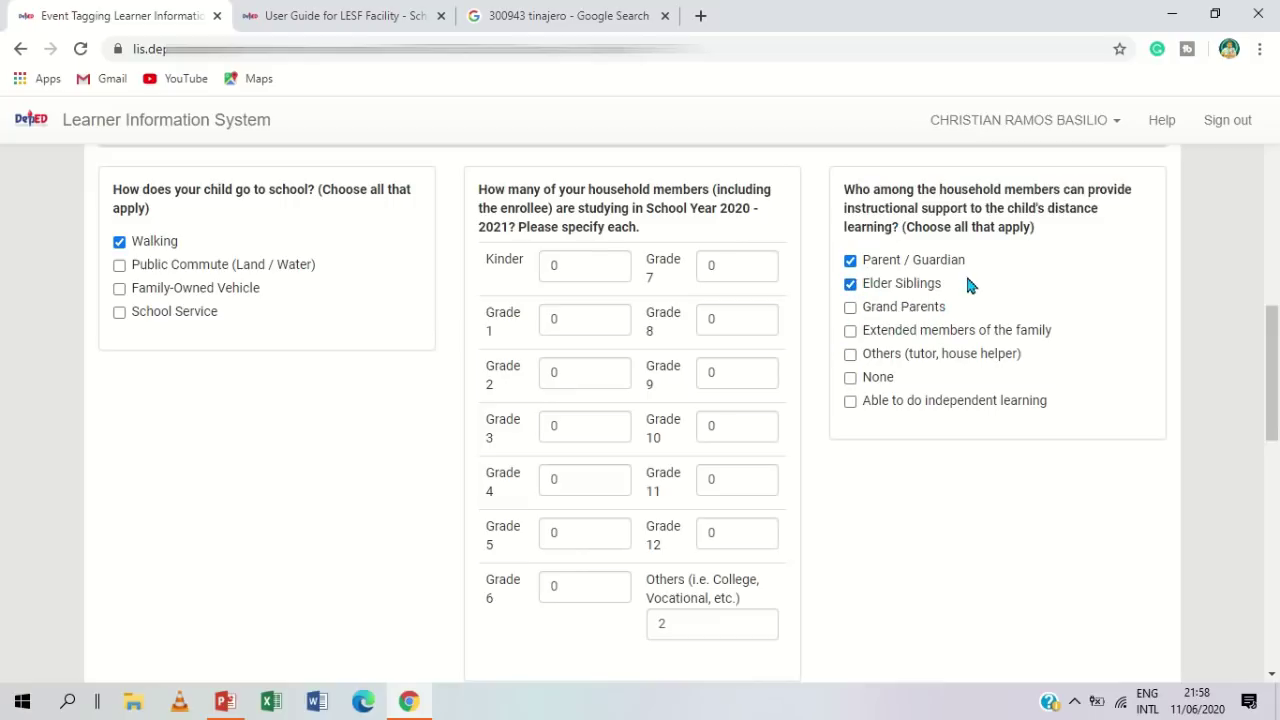
# Mark Smartphone and Cable TV as the devices available at home for learning
pyautogui.scroll(-1, 967, 279)
pyautogui.scroll(1, 967, 279)
pyautogui.scroll(-4, 967, 284)
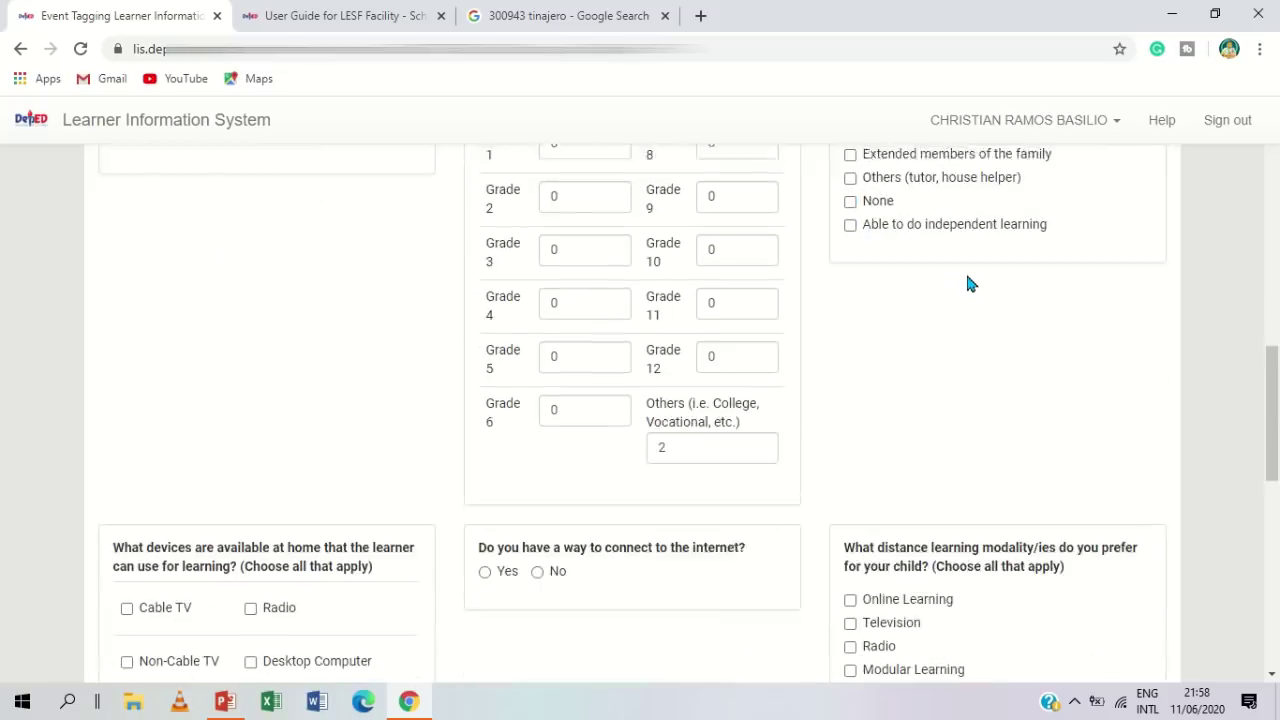
pyautogui.scroll(-2, 967, 284)
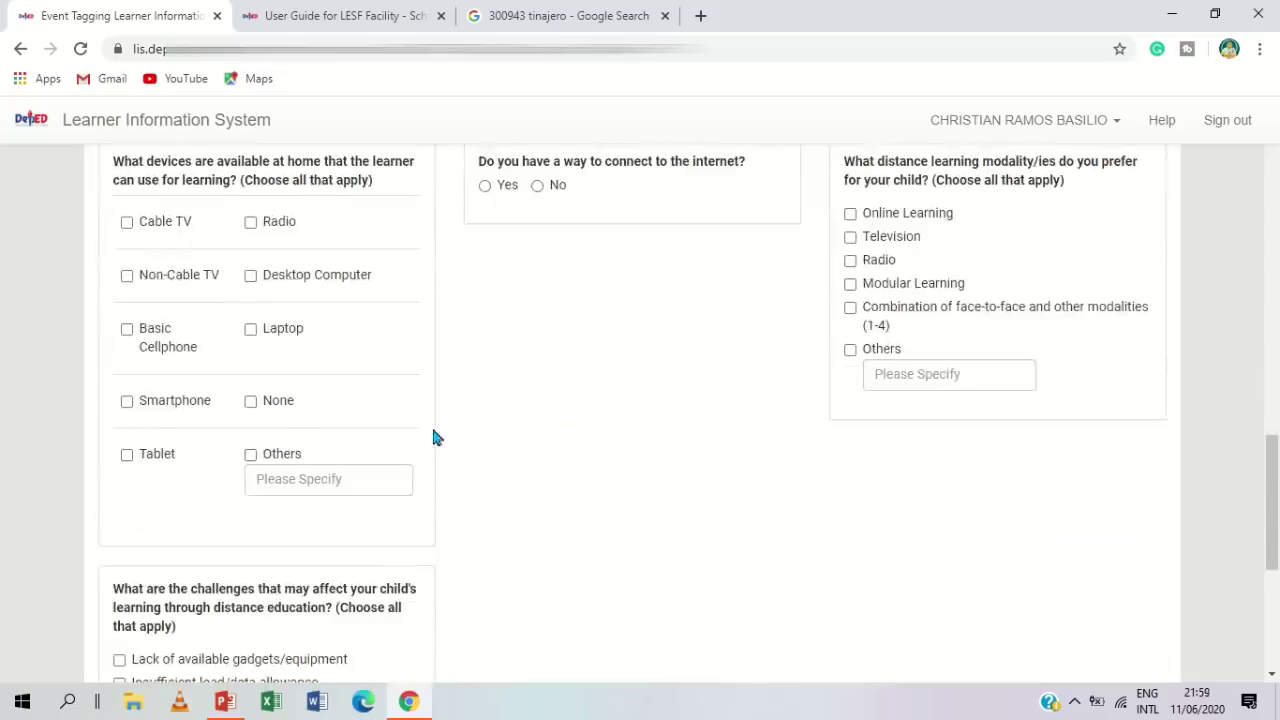
pyautogui.scroll(1, 431, 437)
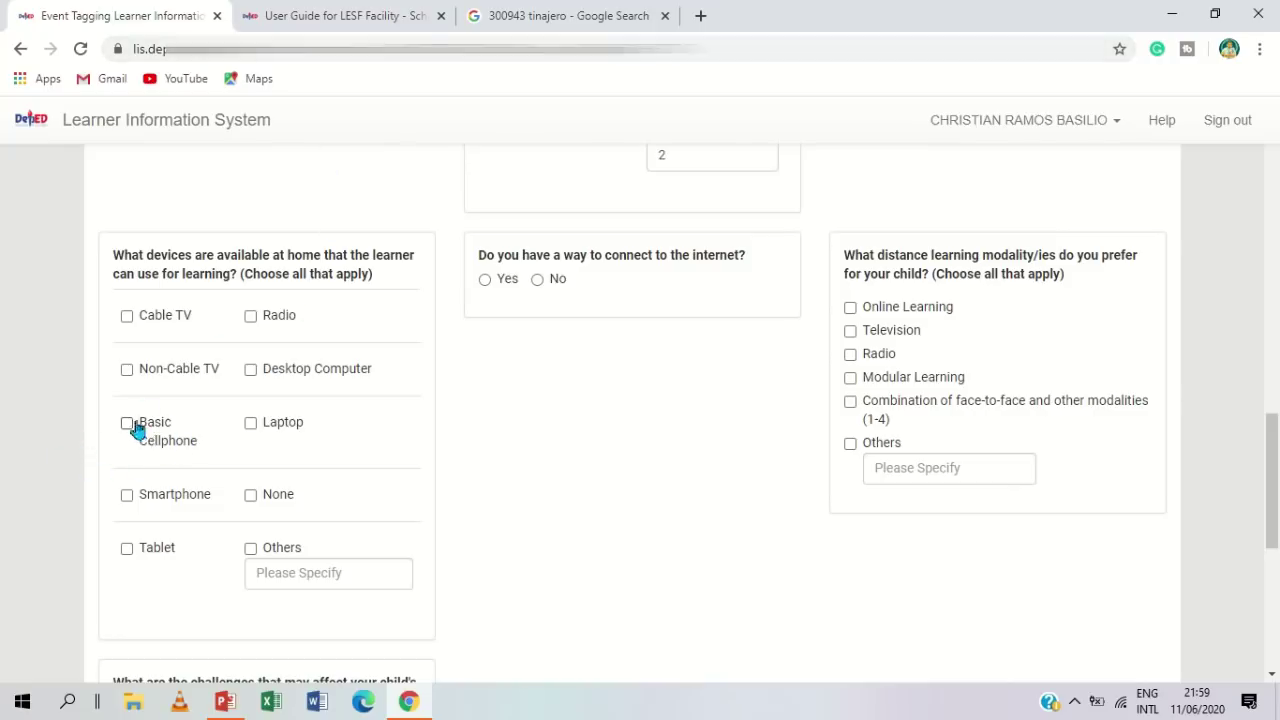
pyautogui.click(127, 496)
pyautogui.click(127, 317)
# Answer Yes to having a way to connect to the internet and mark Own Broadband Internet as the connection
pyautogui.click(485, 283)
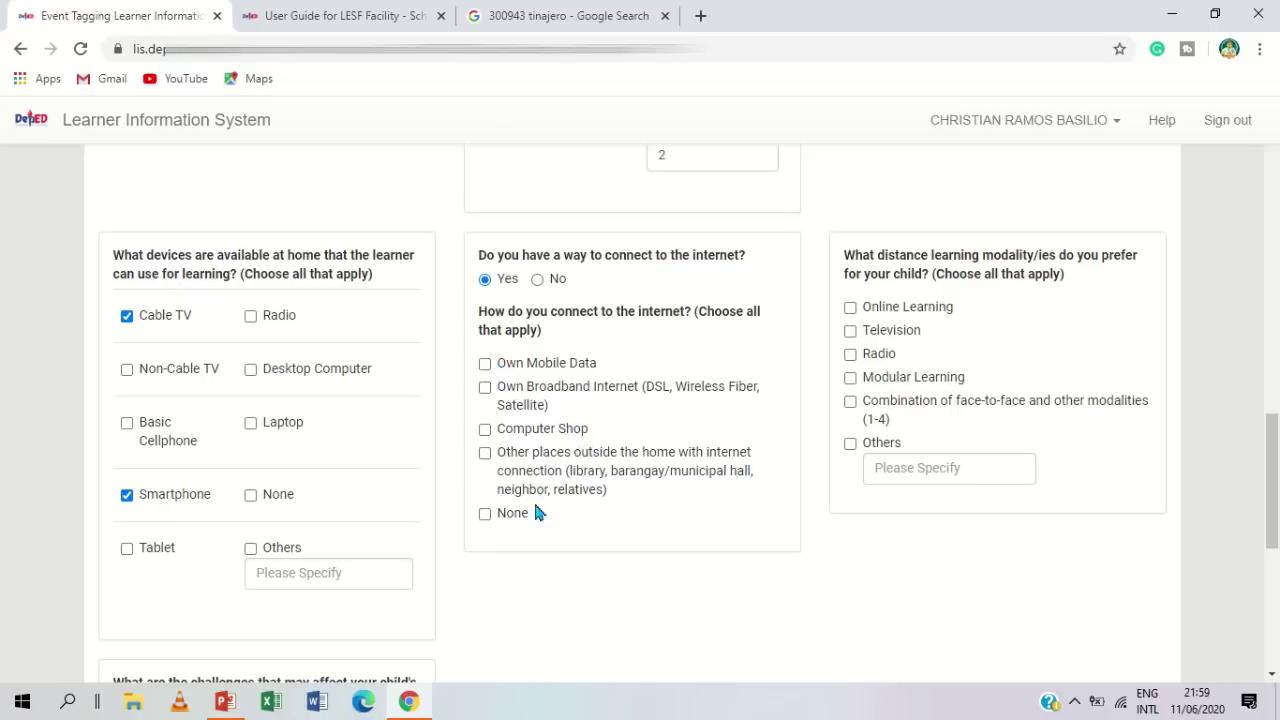
pyautogui.click(486, 389)
pyautogui.click(539, 281)
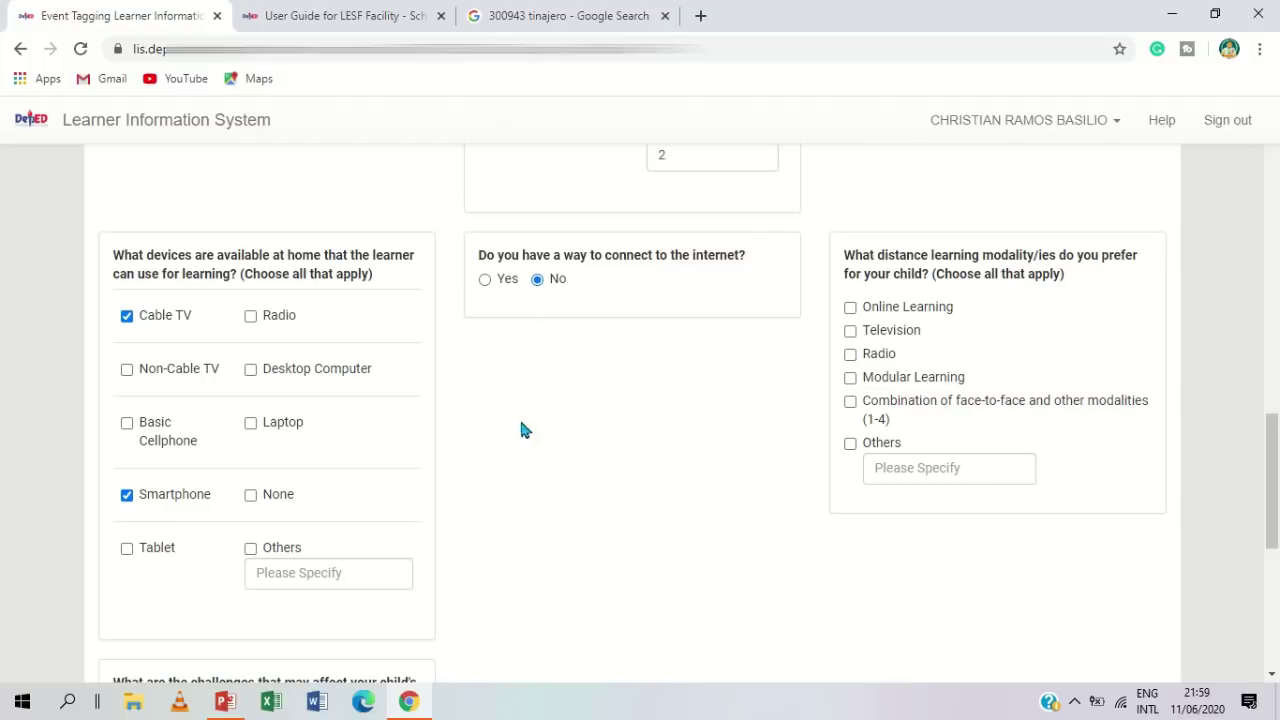
pyautogui.click(486, 281)
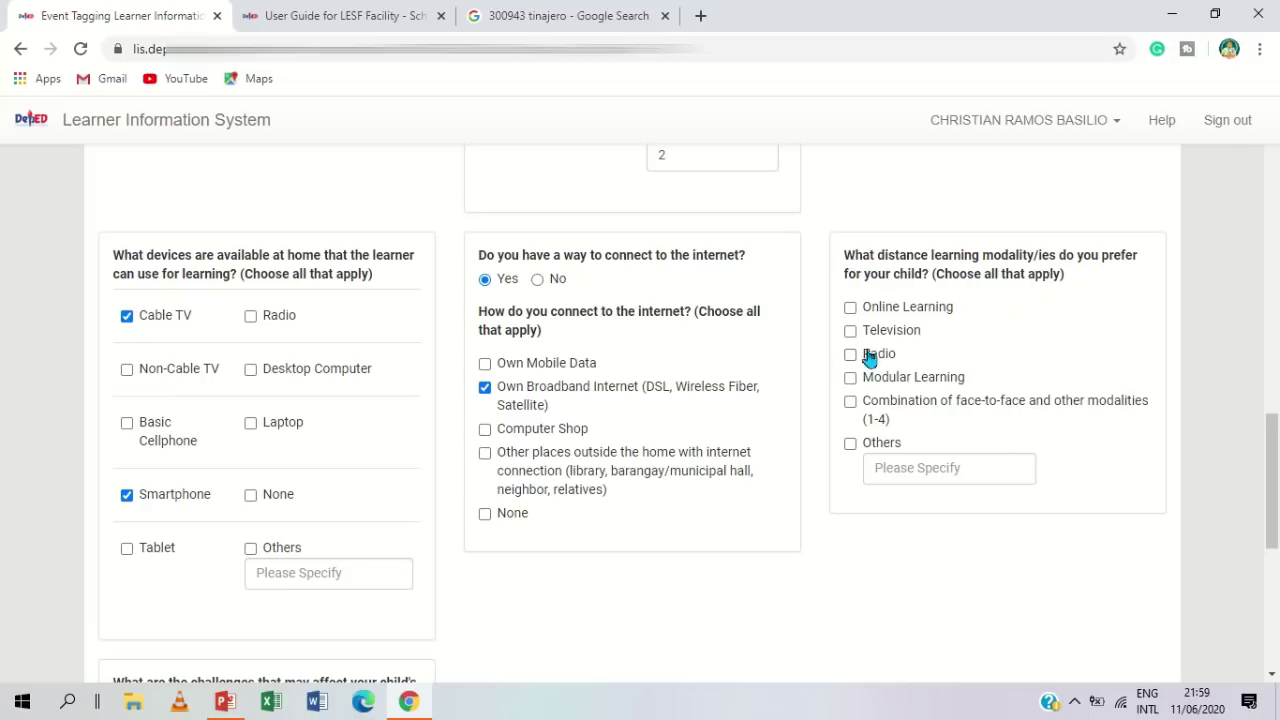
# Mark Online Learning and Modular Learning as the preferred distance learning modalities
pyautogui.scroll(-1, 1011, 325)
pyautogui.scroll(1, 975, 320)
pyautogui.scroll(-1, 937, 338)
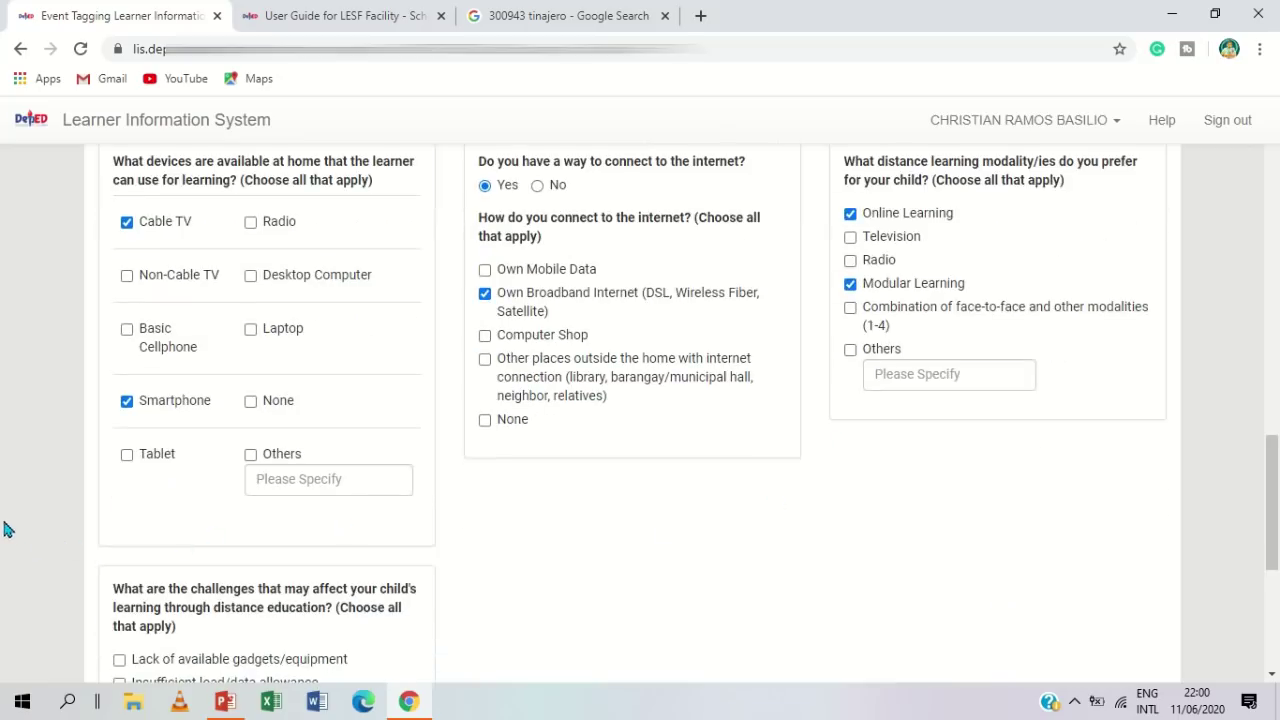
# Mark Insufficient load/data allowance and Unstable mobile/internet connection as distance education challenges, leaving Others unmarked
pyautogui.scroll(-4, 5, 530)
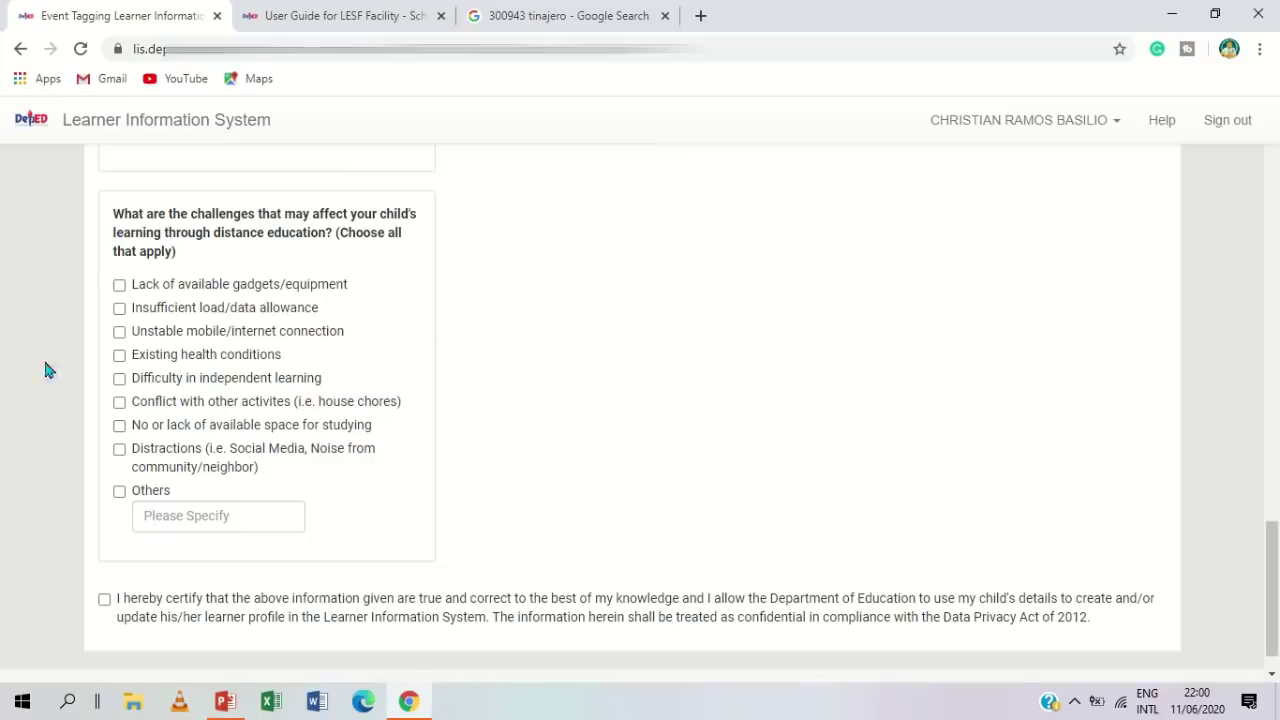
pyautogui.click(119, 311)
pyautogui.click(120, 333)
pyautogui.scroll(-1, 2, 540)
pyautogui.click(119, 449)
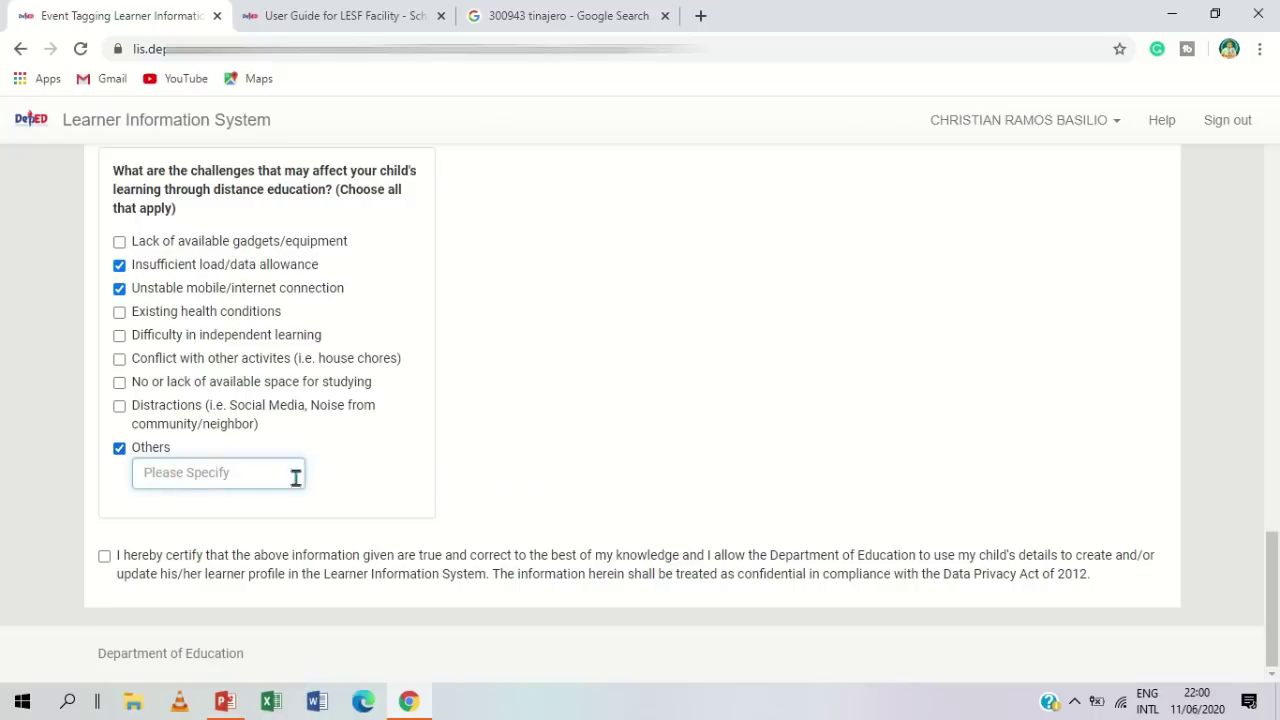
pyautogui.click(119, 449)
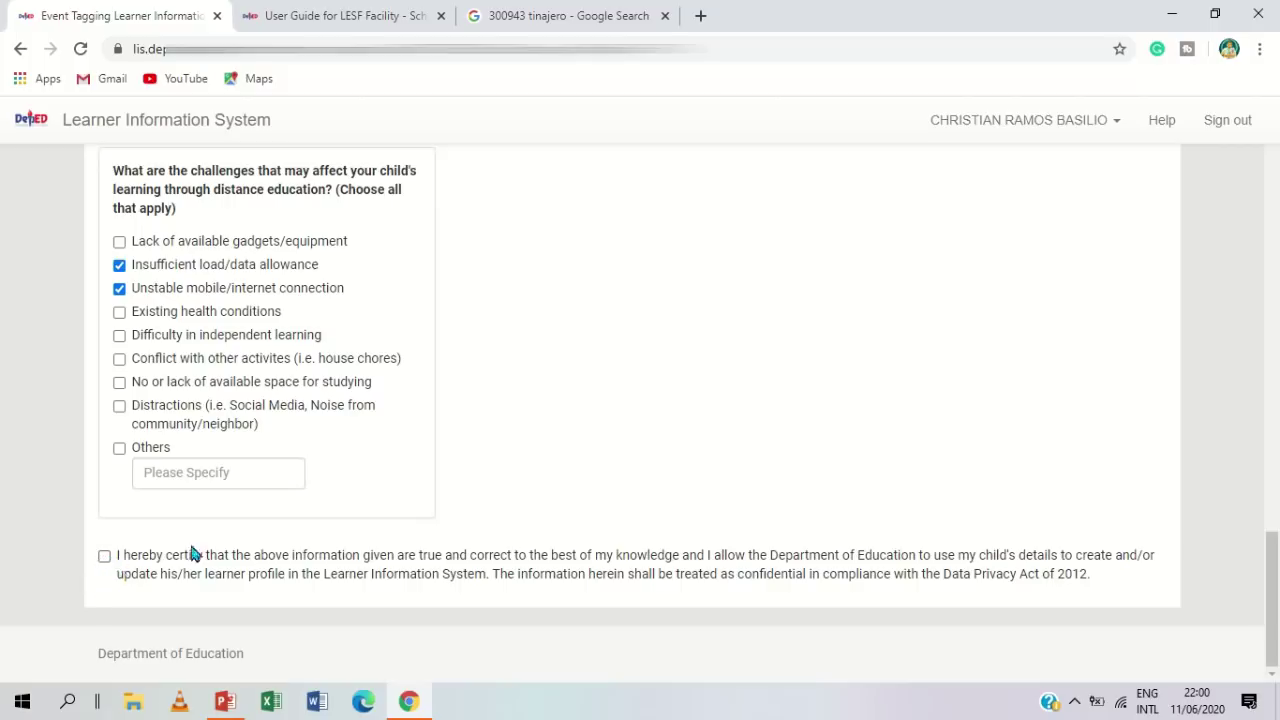
# Certify that the given information is true and correct, and try to submit the form
pyautogui.click(104, 556)
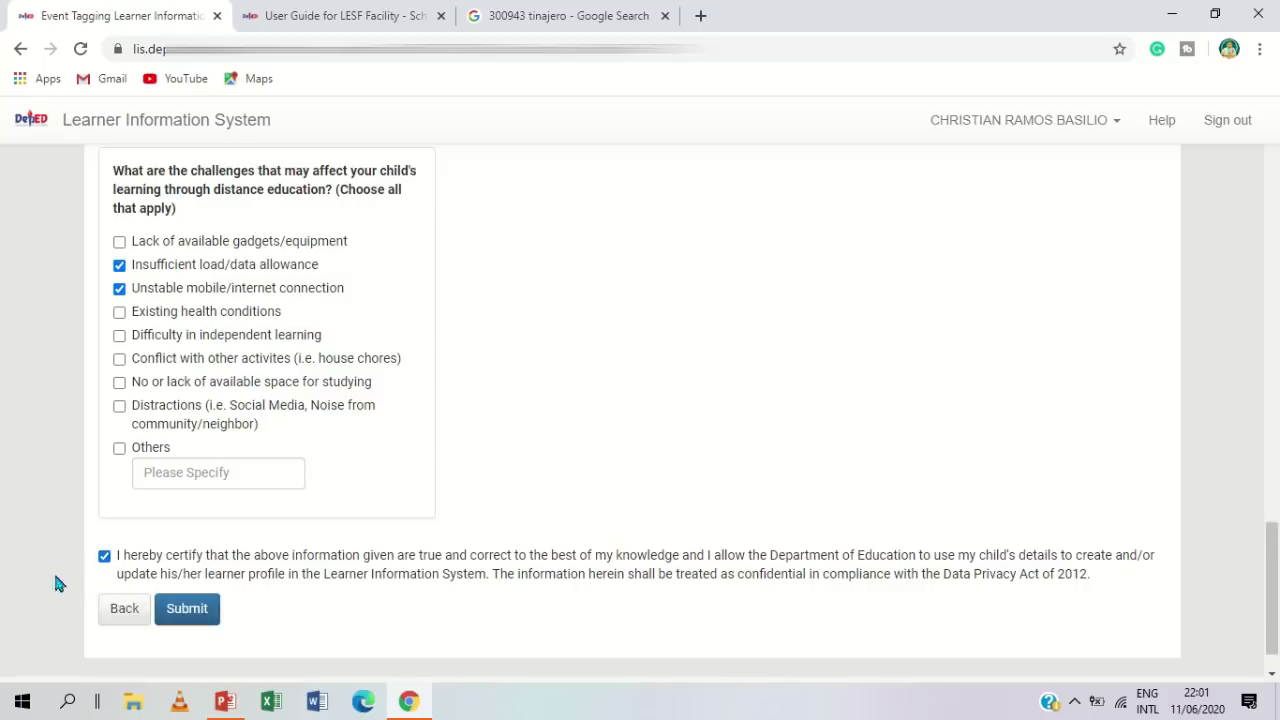
pyautogui.click(104, 556)
pyautogui.click(103, 558)
pyautogui.scroll(-1, 196, 592)
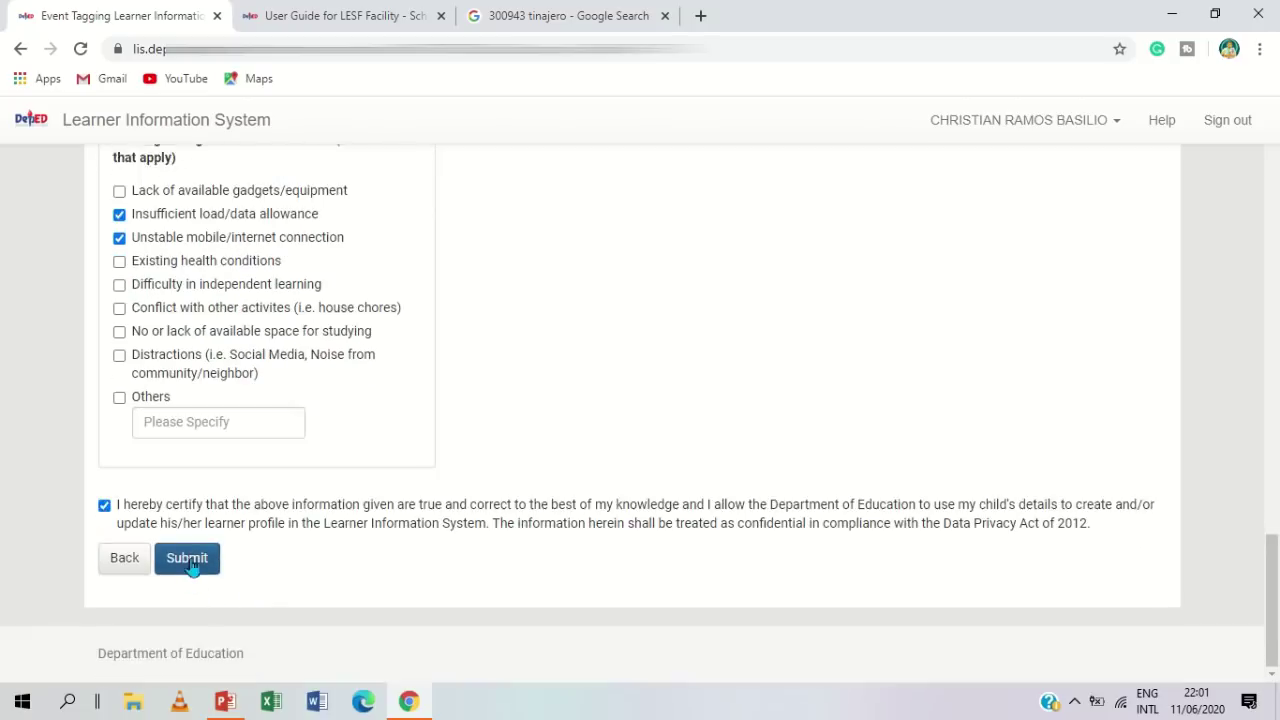
pyautogui.click(193, 564)
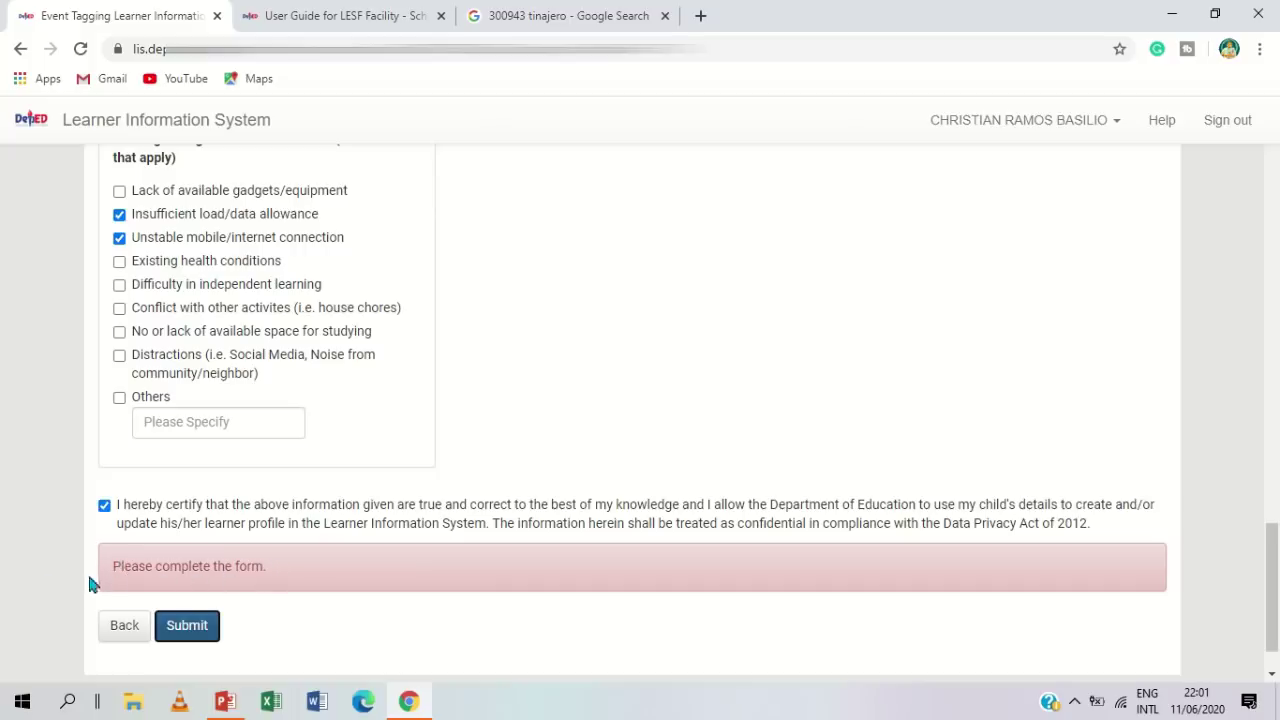
# Examine the required Father, Mother and Guardian fields, including the father's educational attainment options
pyautogui.scroll(5, 28, 568)
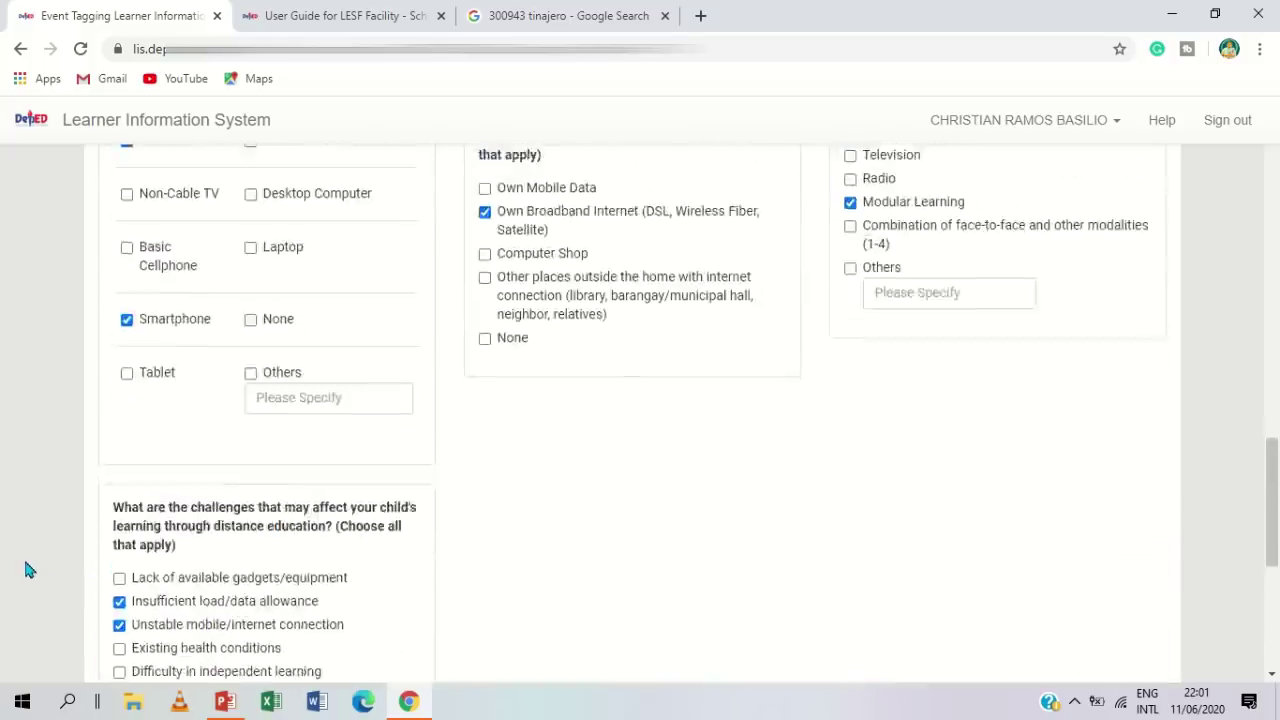
pyautogui.scroll(6, 28, 568)
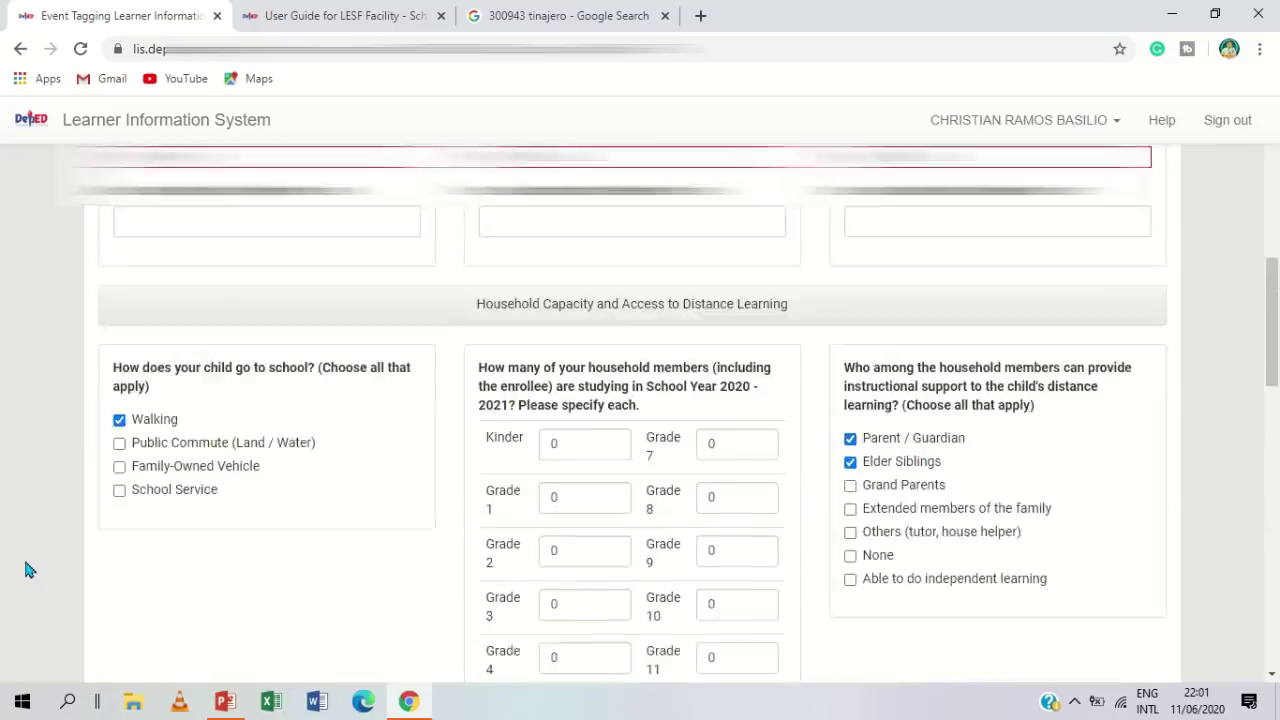
pyautogui.scroll(1, 28, 568)
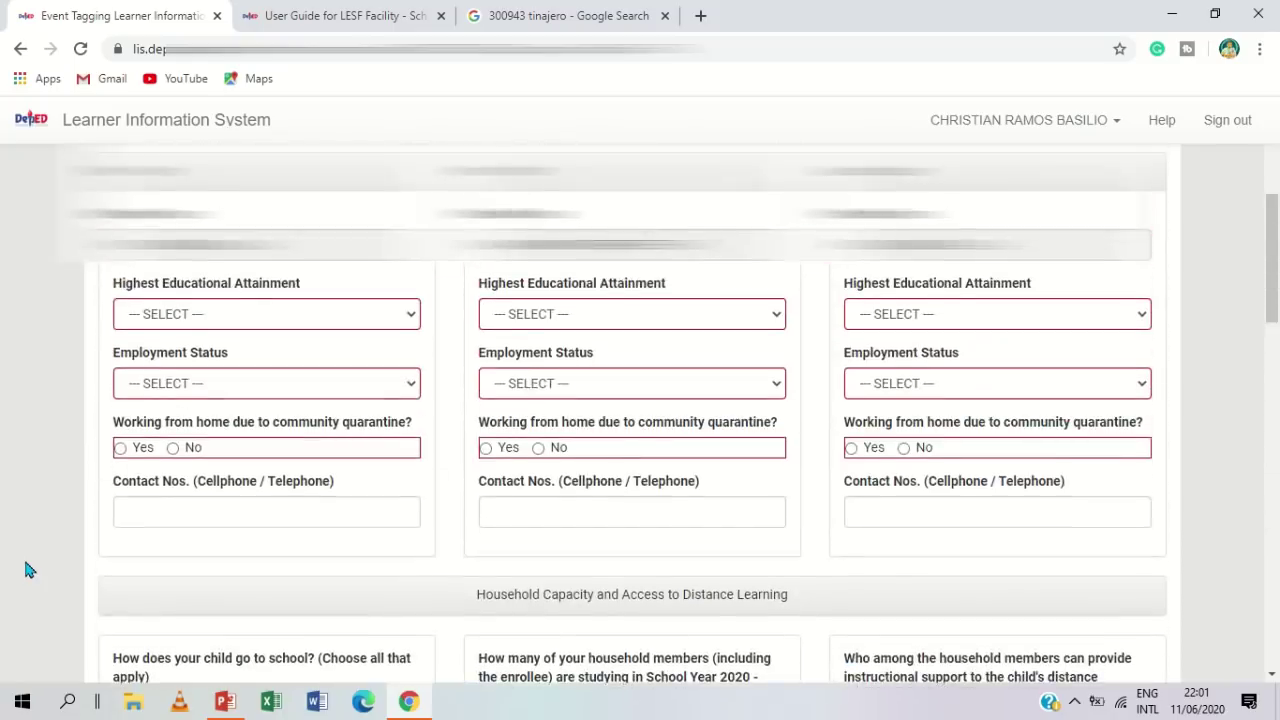
pyautogui.scroll(-2, 28, 568)
pyautogui.scroll(1, 23, 556)
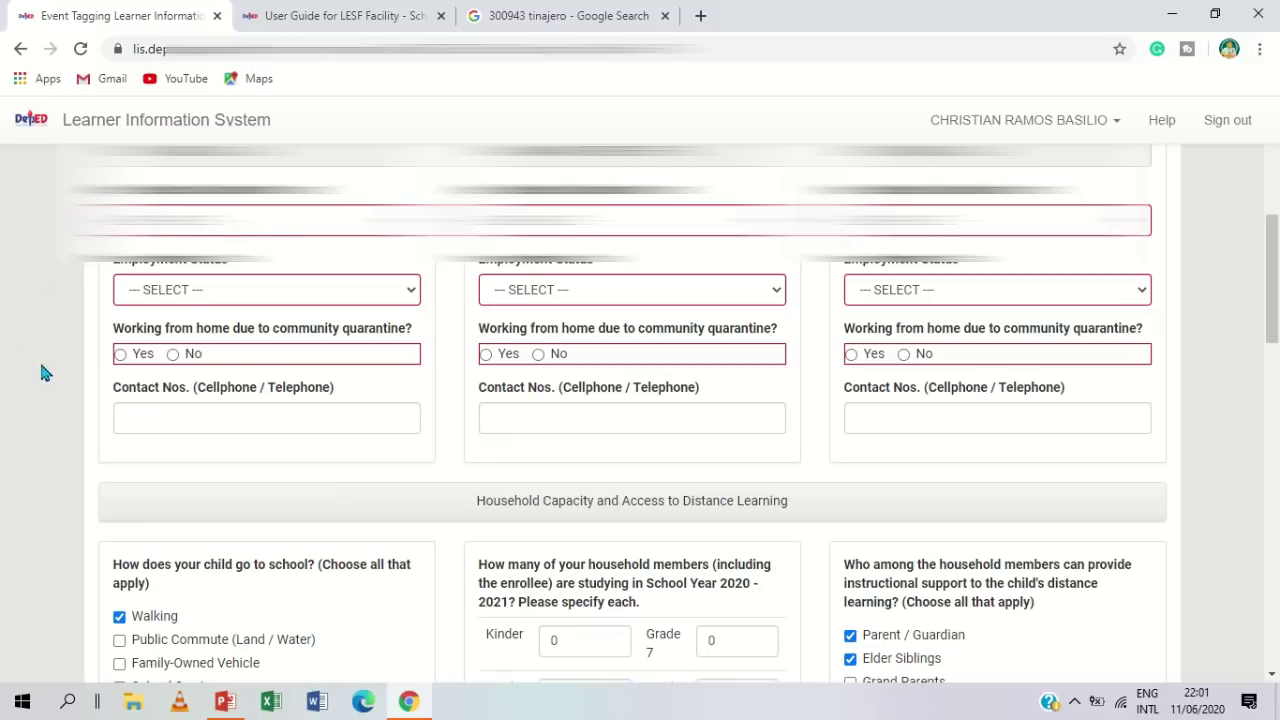
pyautogui.scroll(-1, 70, 358)
pyautogui.scroll(1, 70, 358)
pyautogui.click(330, 220)
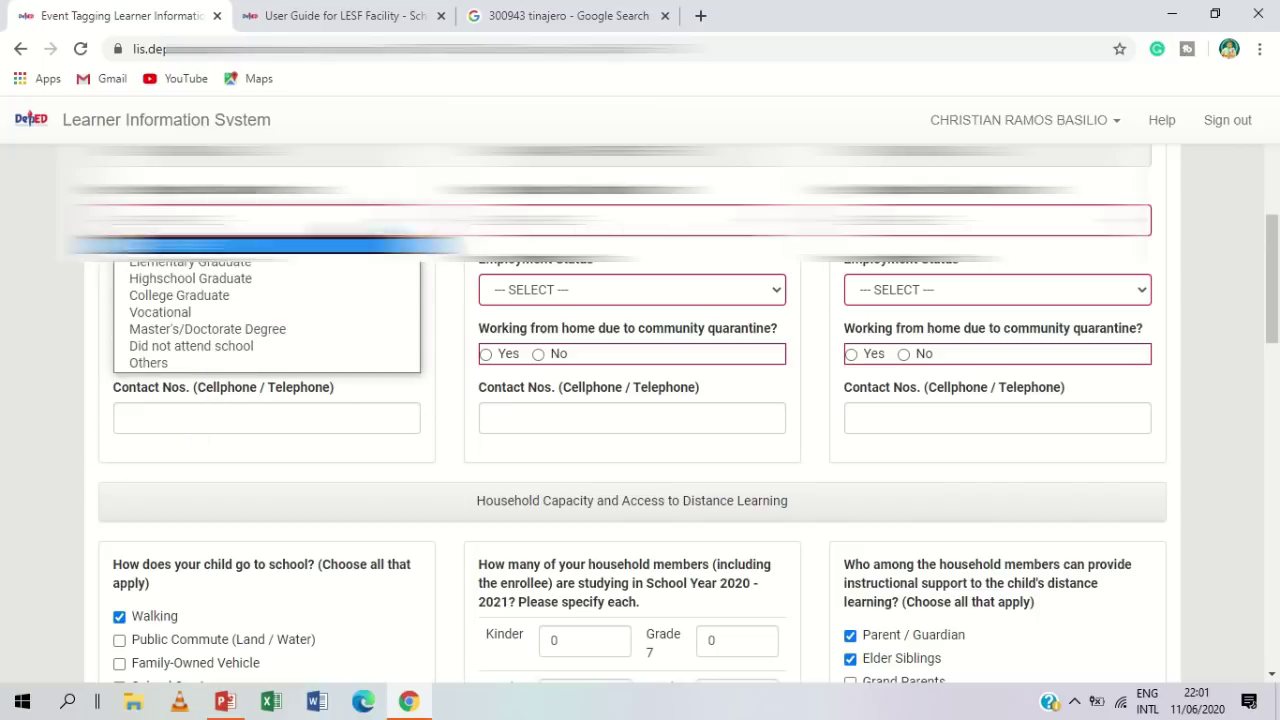
pyautogui.click(9, 306)
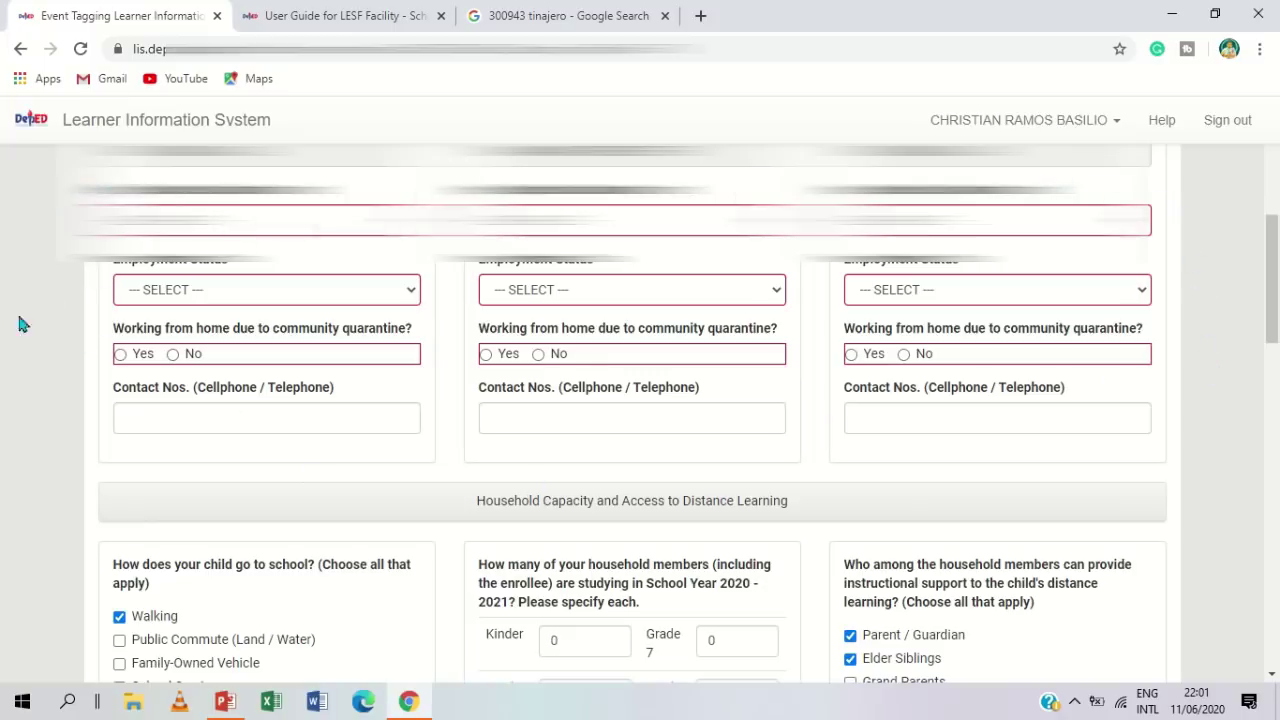
# Submit the learner's completed survey form
pyautogui.scroll(-15, 62, 282)
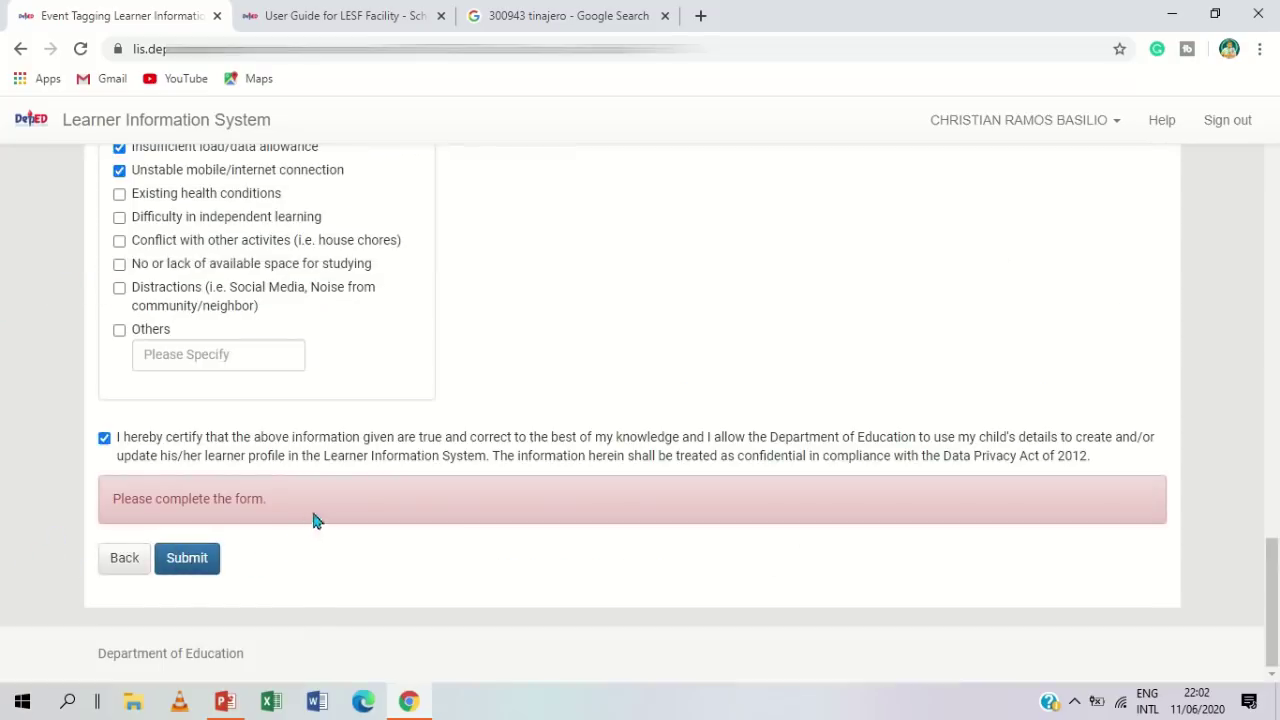
pyautogui.click(197, 566)
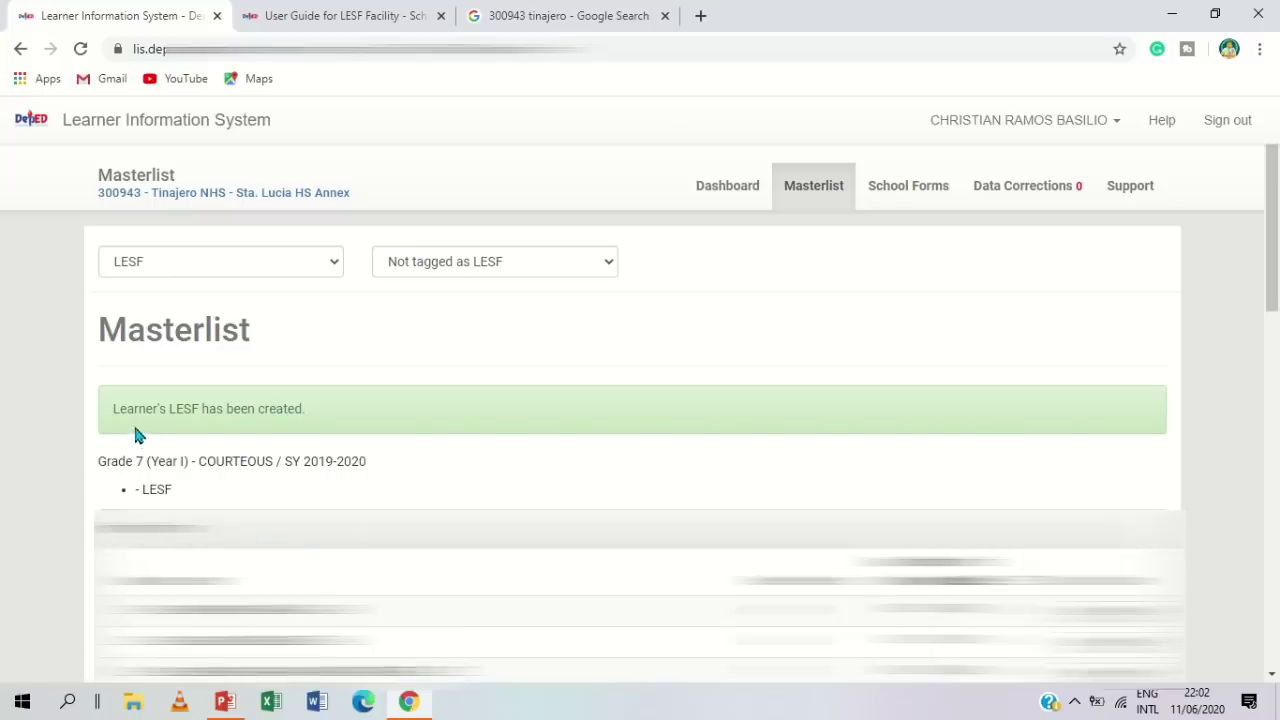
pyautogui.moveTo(114, 410); pyautogui.dragTo(350, 418)
pyautogui.click(25, 501)
# Filter the masterlist to learners tagged as LESF and open the listed learner's record for editing
pyautogui.click(541, 260)
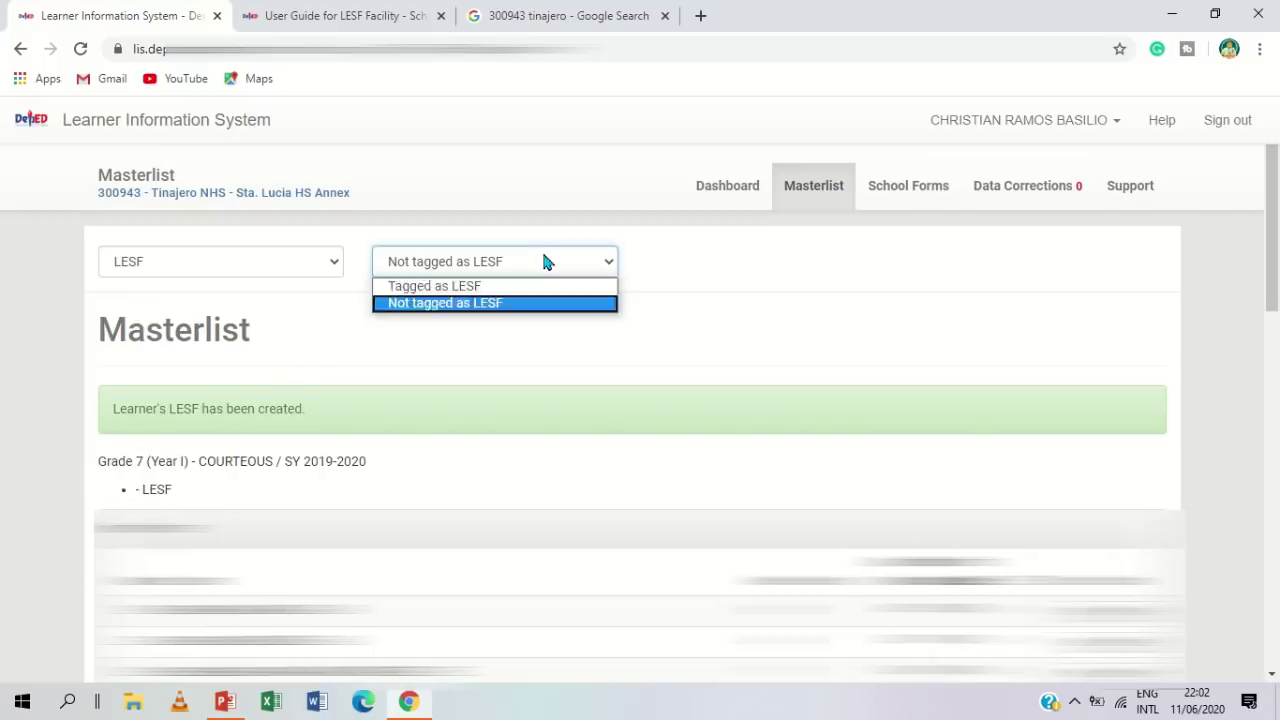
pyautogui.click(524, 288)
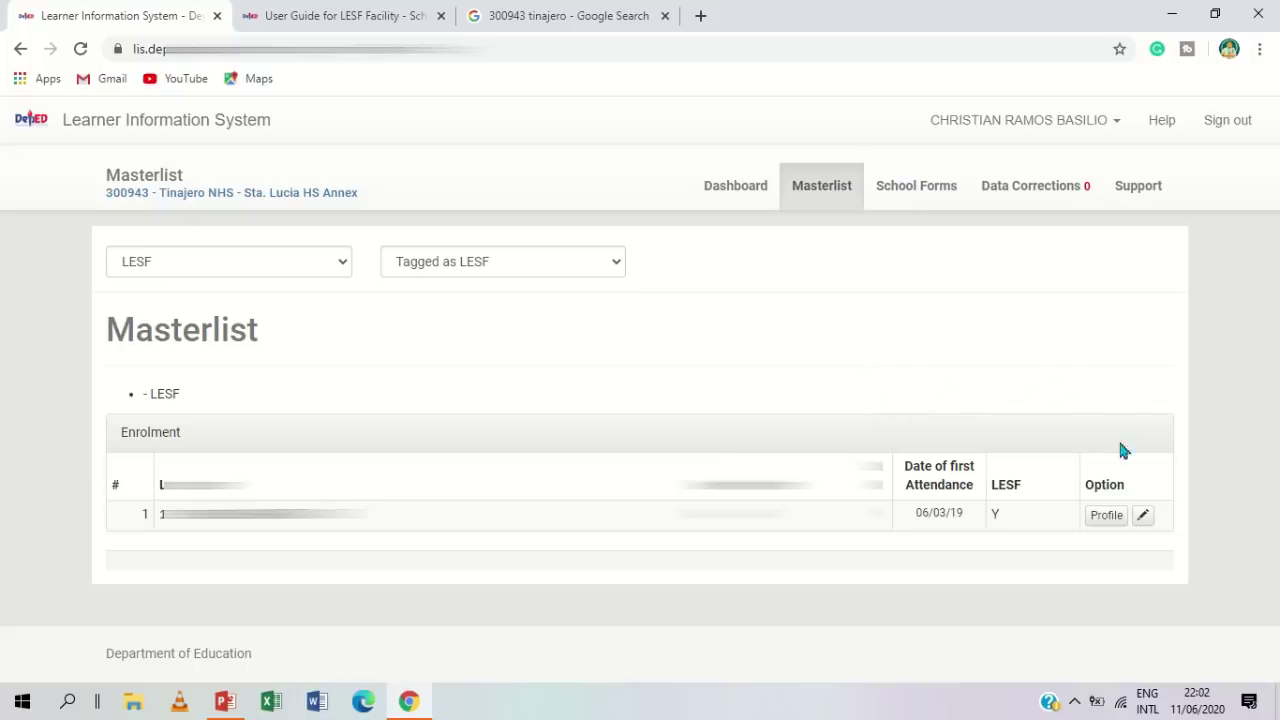
pyautogui.click(1143, 516)
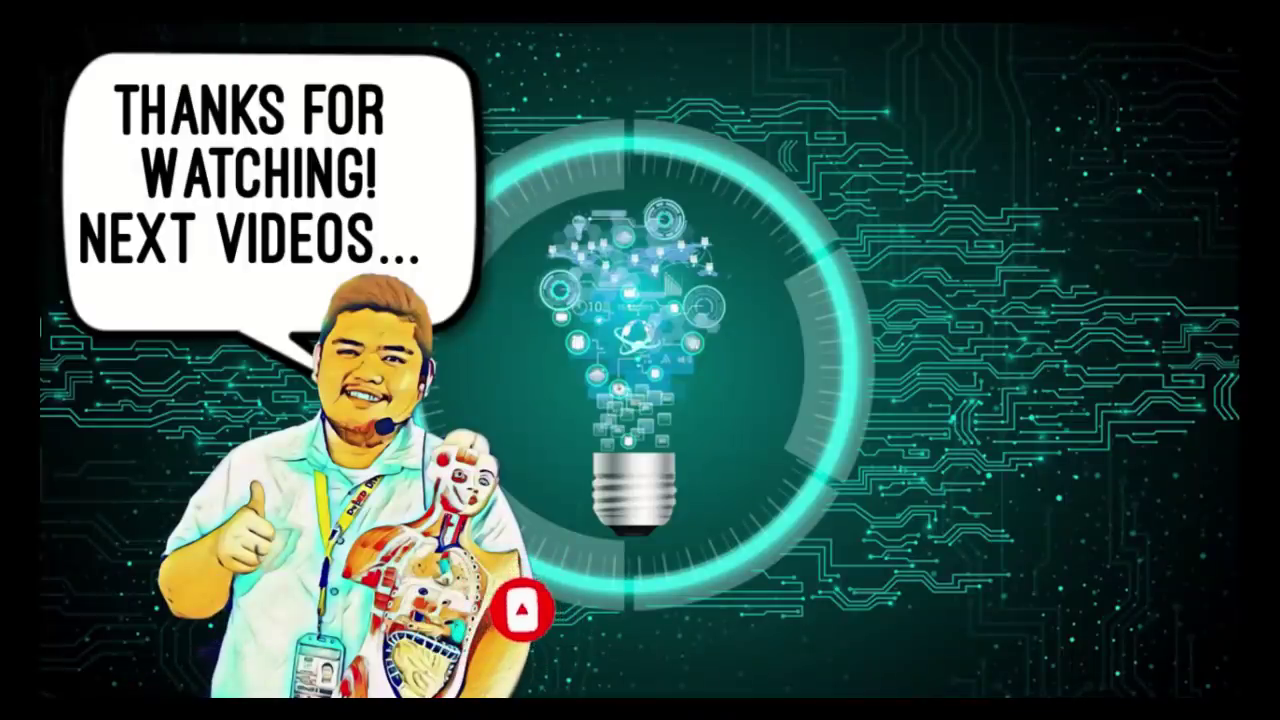